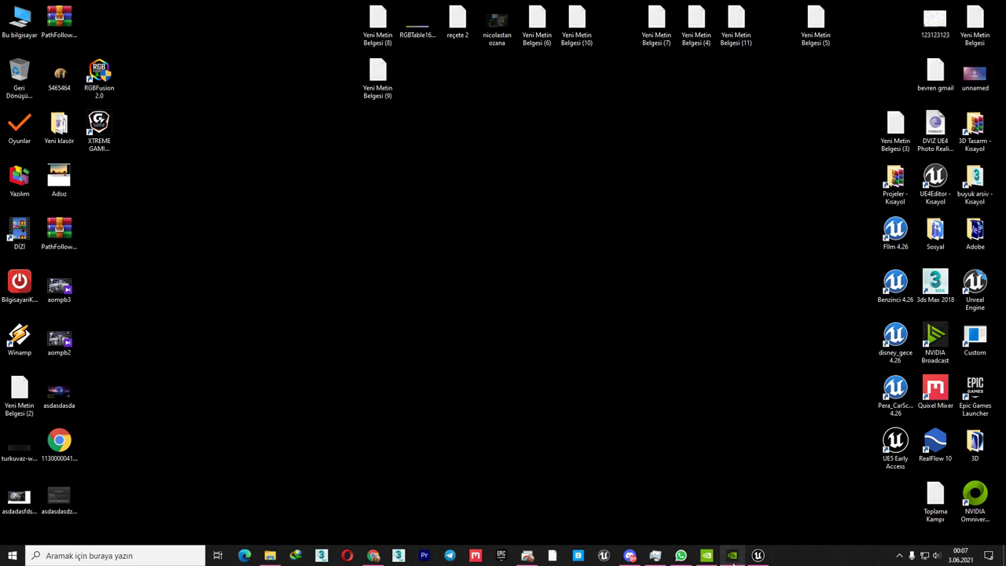
Close GeForce Experience and NVIDIA Control Panel from their taskbar thumbnails.
mouse_move(732, 555)
mouse_move(731, 503)
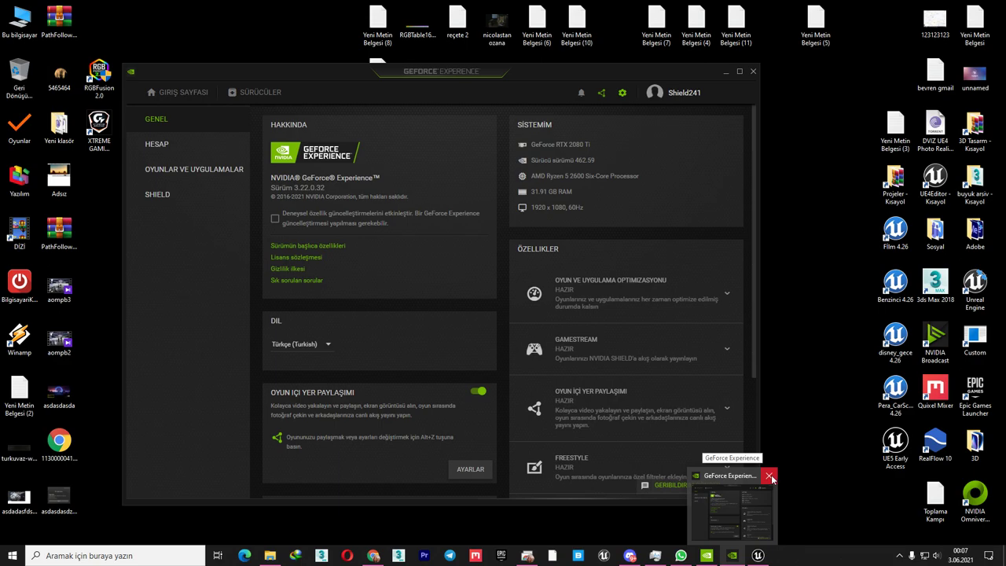
left_click(770, 477)
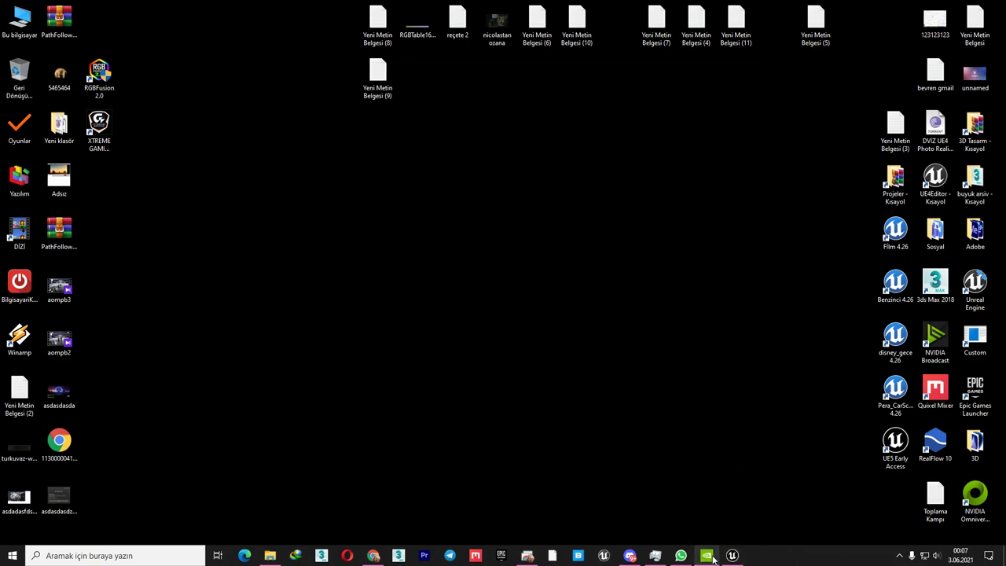
mouse_move(711, 559)
left_click(744, 477)
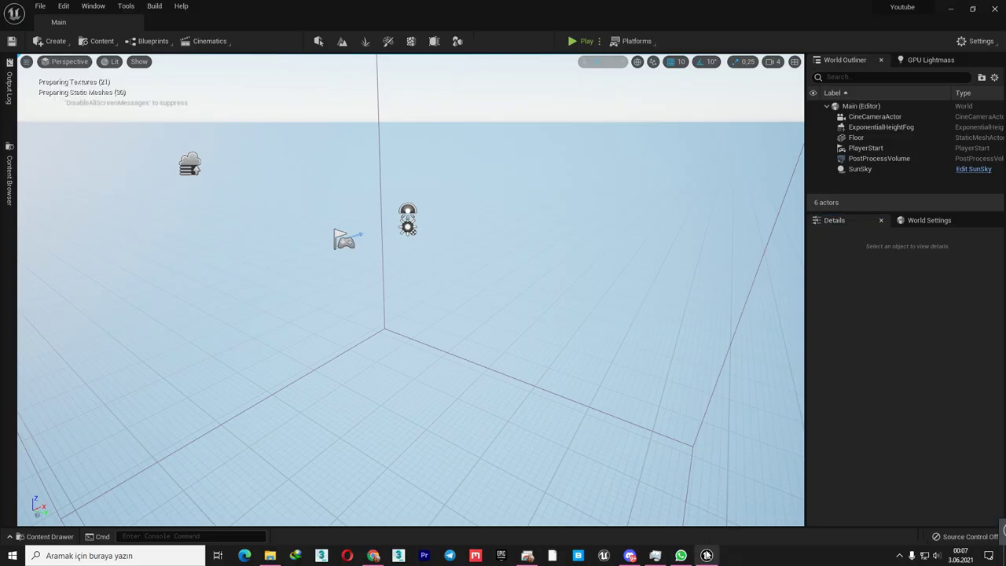
left_click(895, 508)
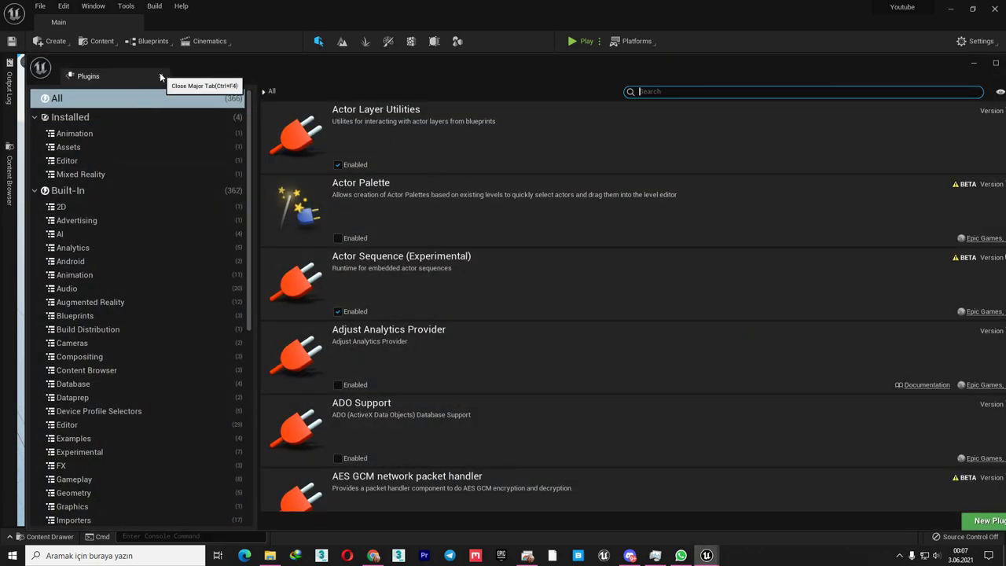
left_click(87, 133)
left_click(84, 150)
left_click(81, 163)
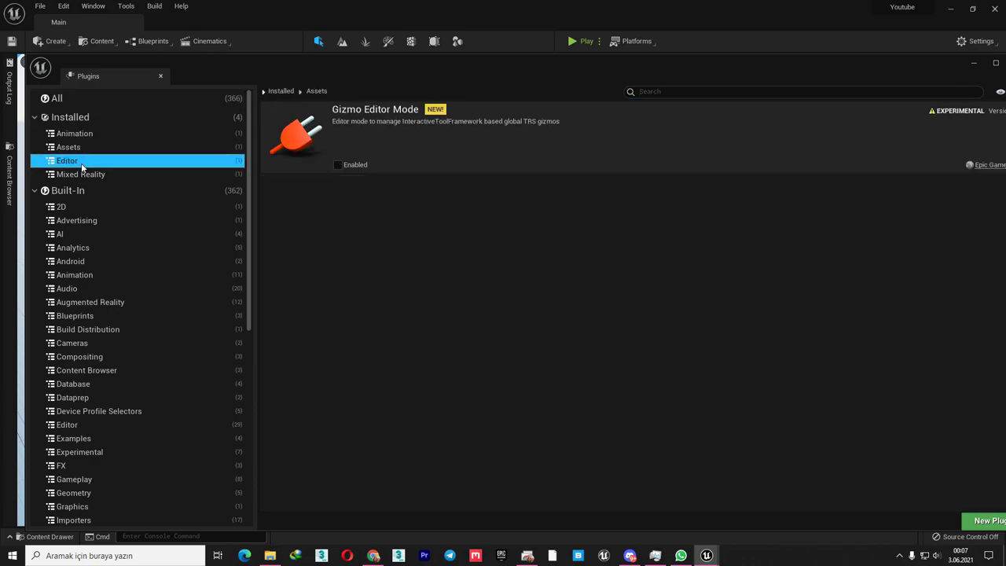
left_click(86, 177)
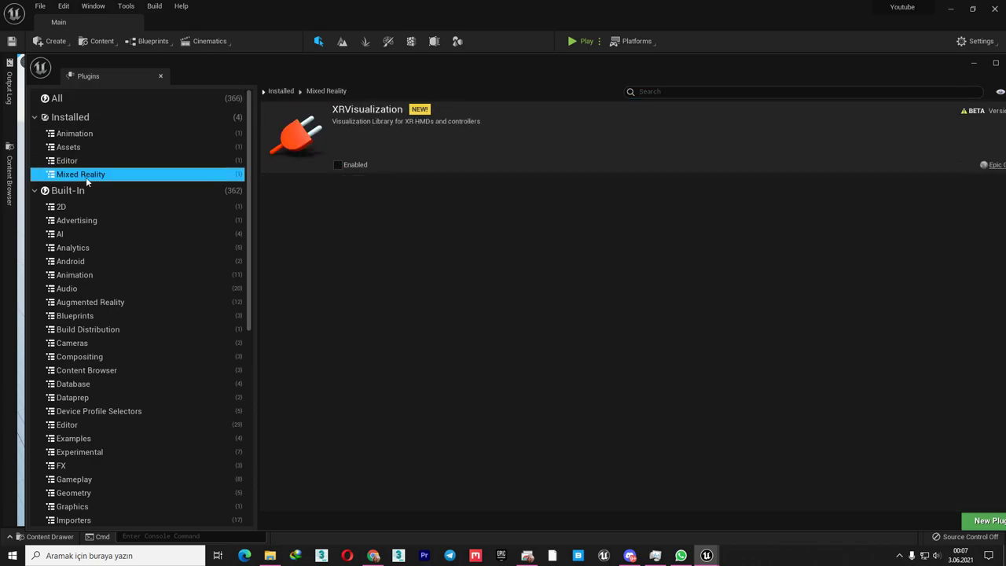
left_click(123, 162)
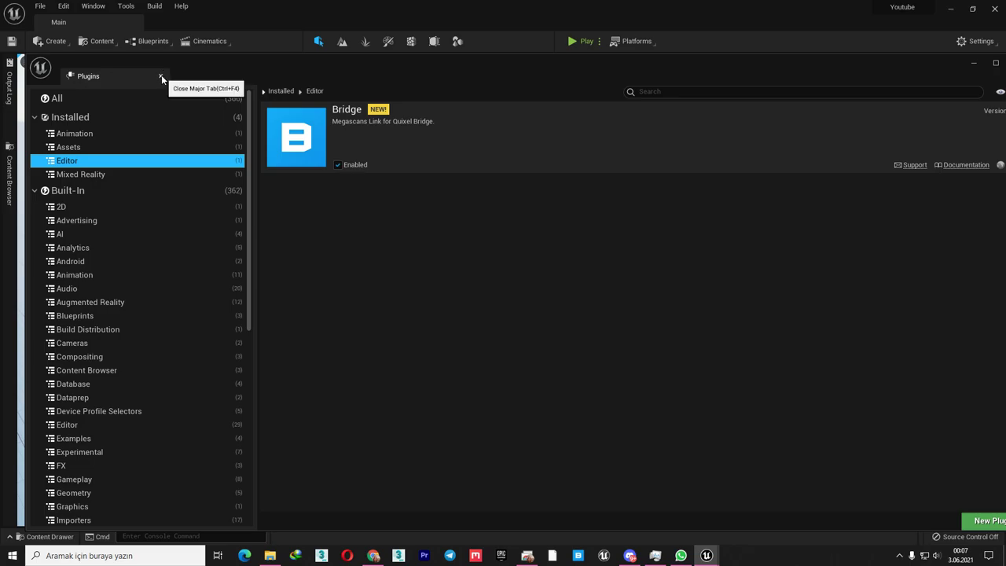
left_click(161, 76)
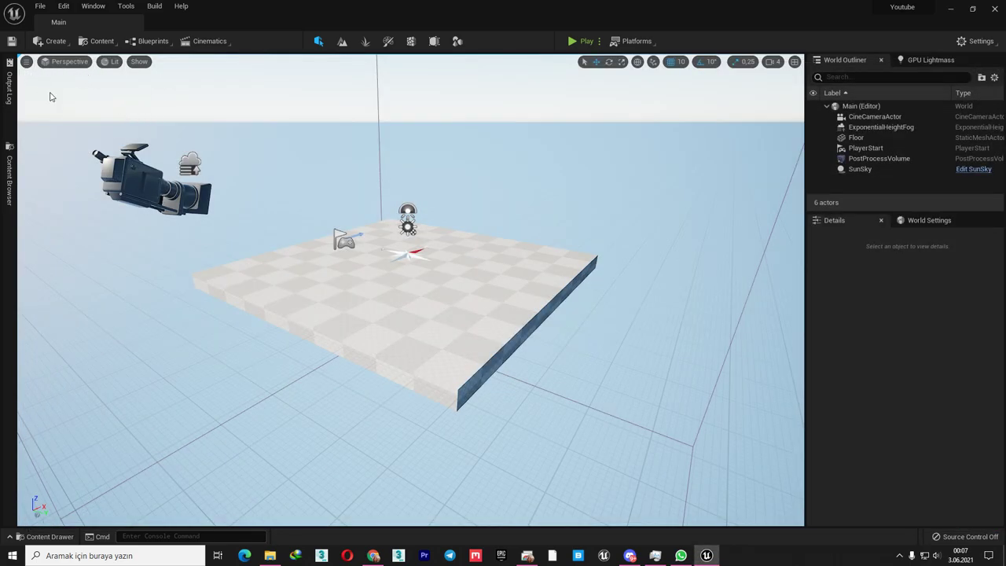
Load the vray bedroom level from the project's top-level Content folder.
left_click(49, 536)
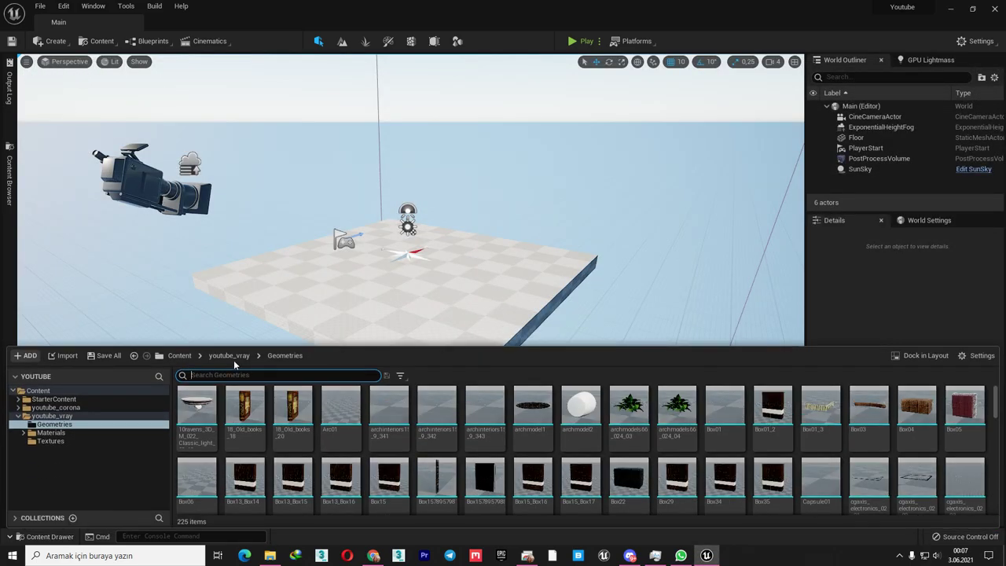
left_click(179, 358)
left_click(179, 355)
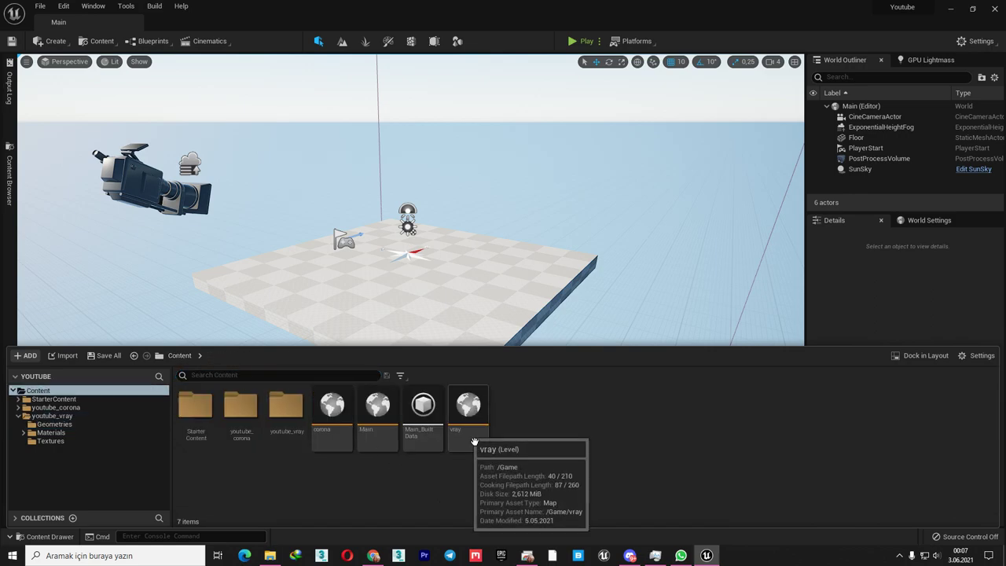
double_click(481, 405)
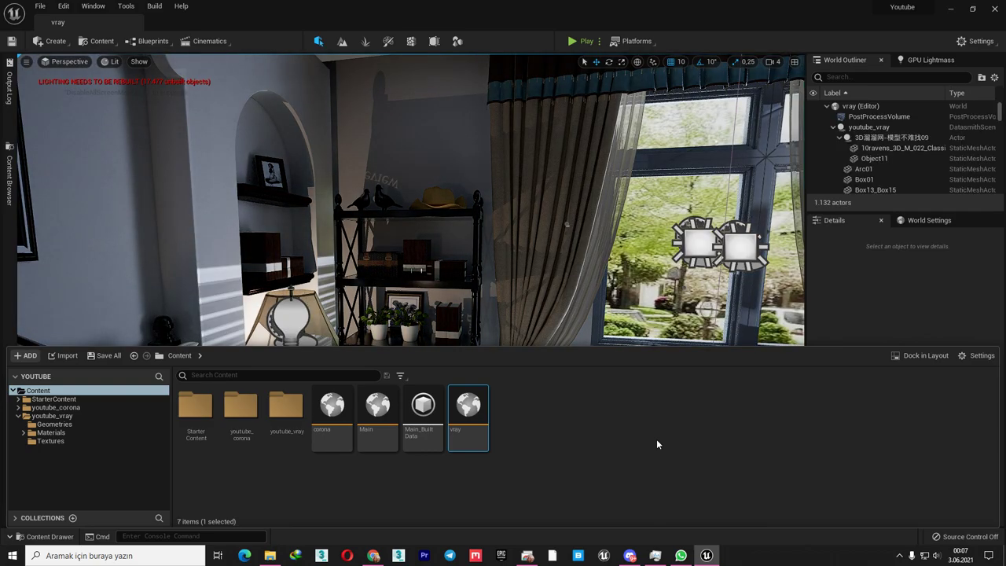
Hide the Content Drawer, show the FPS readout, and pull back to frame the bedroom.
key("ctrl+space")
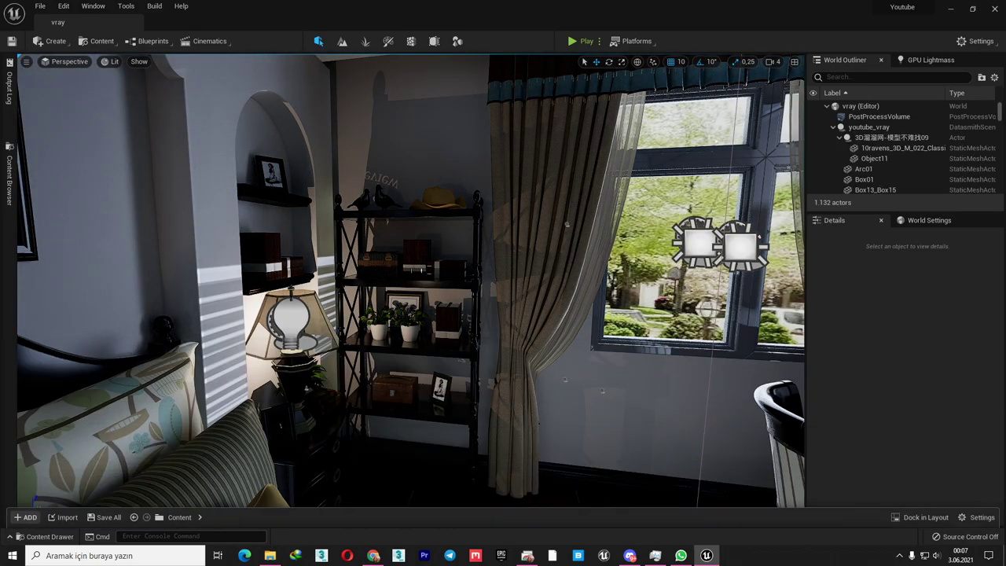
left_click(27, 62)
left_click(47, 106)
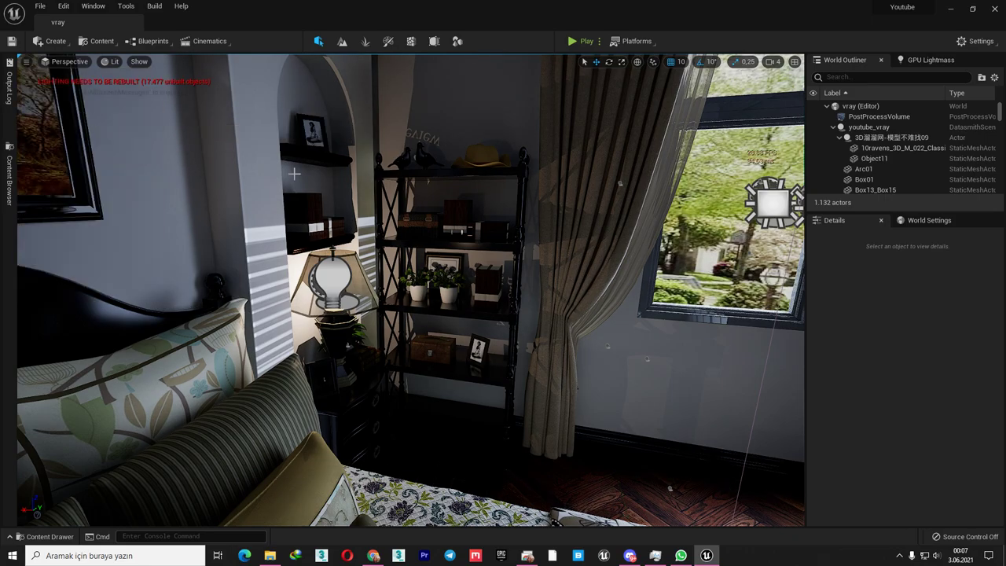
right_click_drag(410, 290, 377, 290)
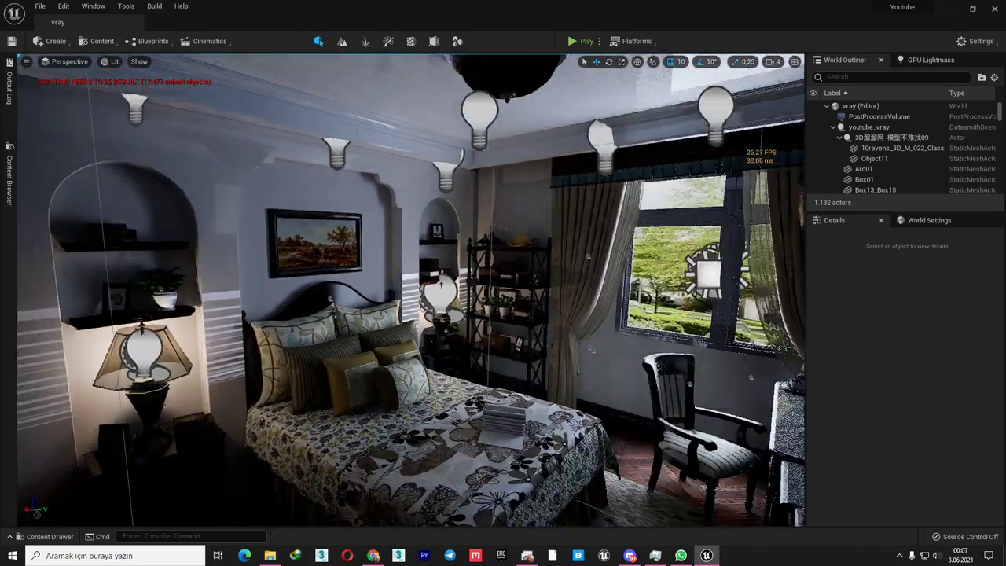
Switch to Game View, select the PostProcessVolume and expand its Lumen Global Illumination settings.
key("g")
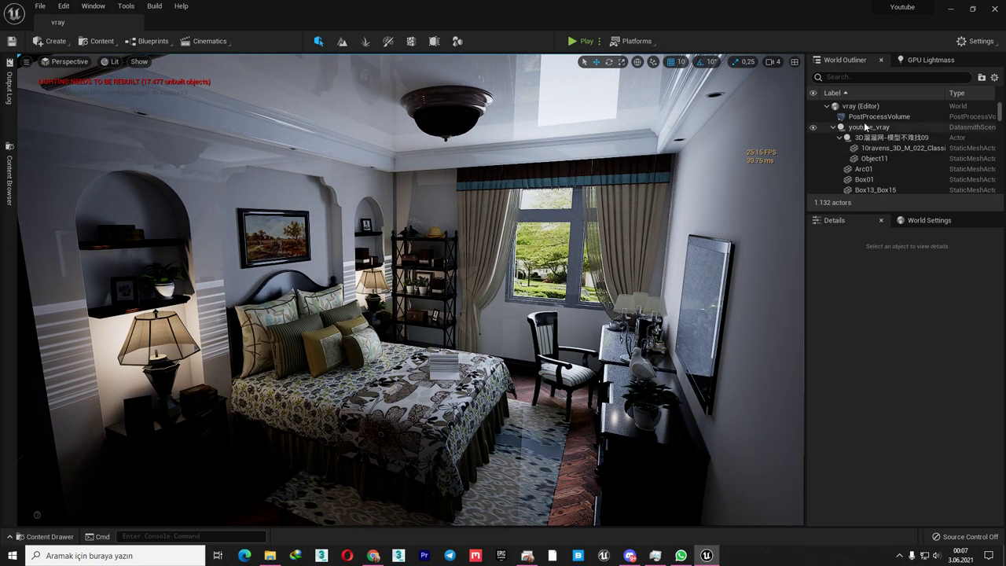
left_click(879, 117)
scroll(871, 364, "down", 10)
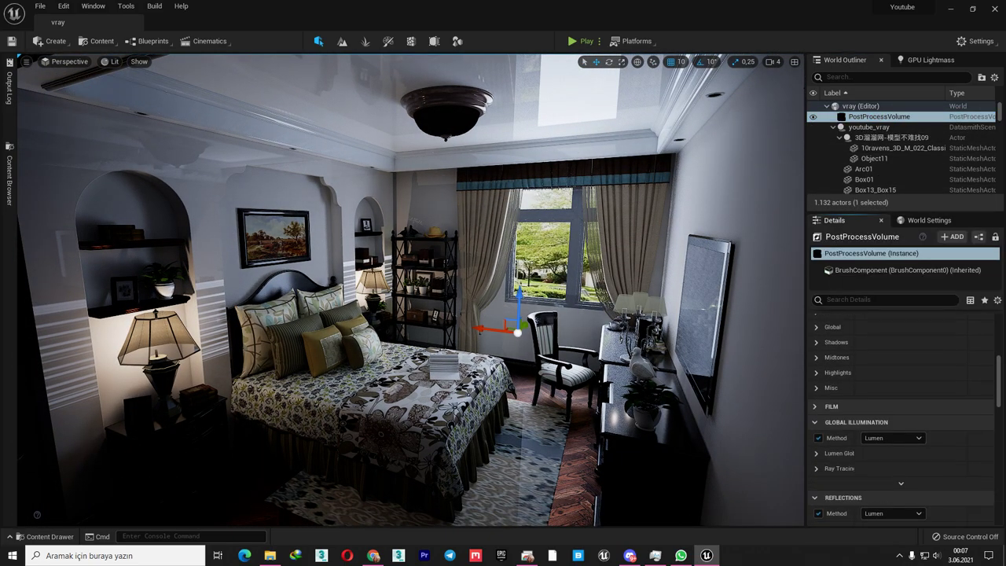
left_click(817, 408)
Set the Lumen Final Gather value to 0,25, then leave its override unchecked.
left_click(827, 425)
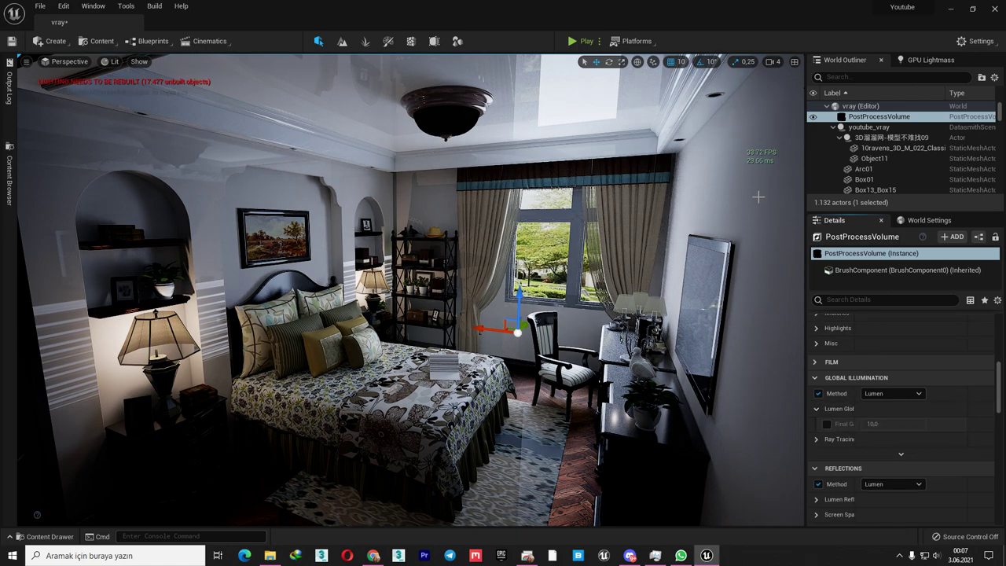
left_click(827, 425)
left_click(893, 425)
type("0,25")
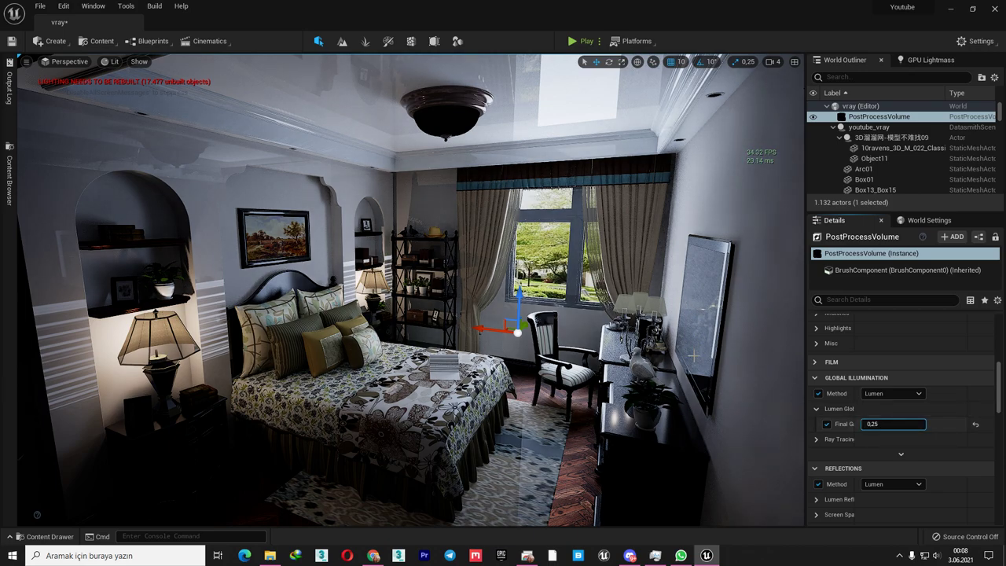
left_click(827, 426)
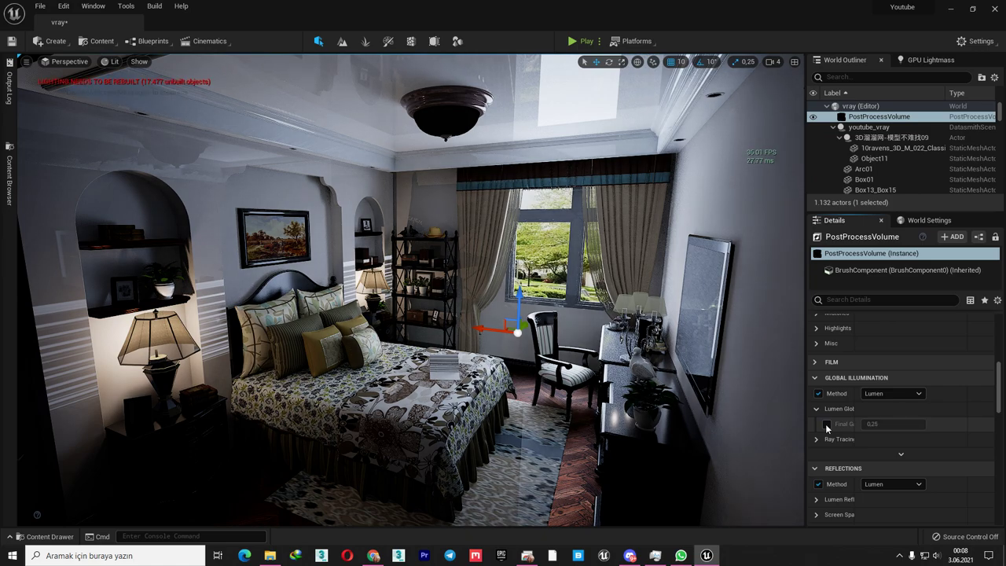
left_click(817, 409)
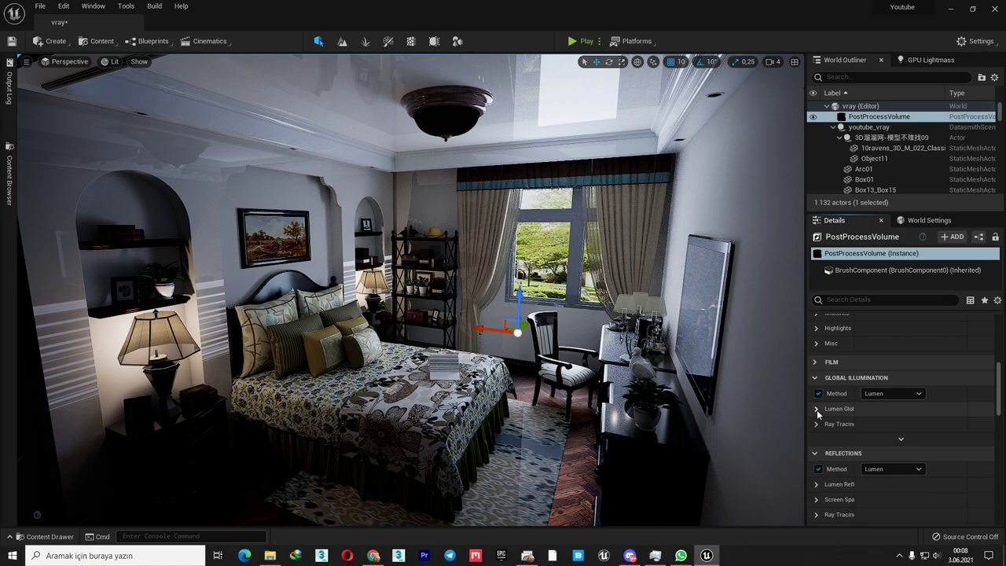
Compare global illumination methods Screen Space (Beta), None, and Screen Space again.
left_click(892, 393)
left_click(881, 425)
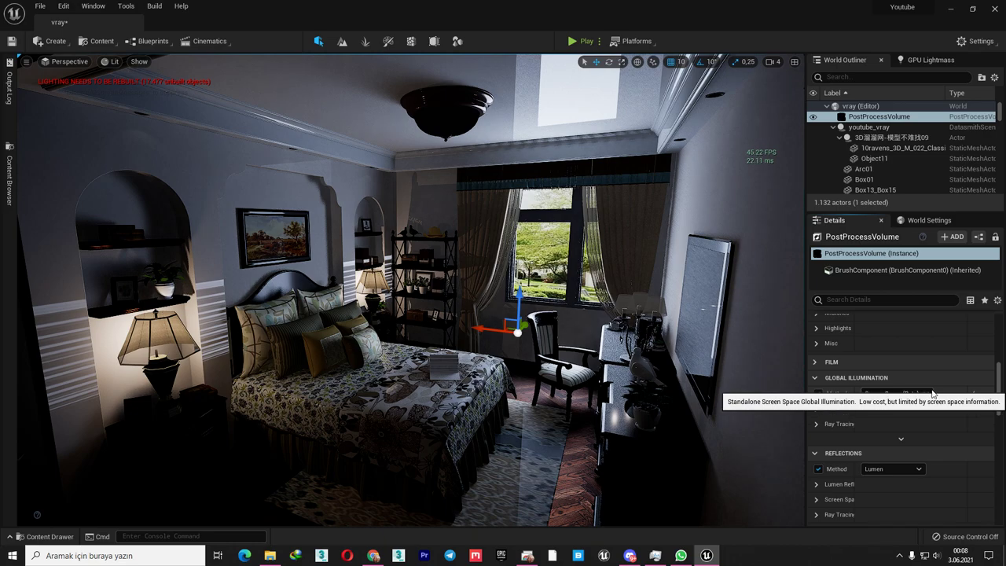
left_click(896, 393)
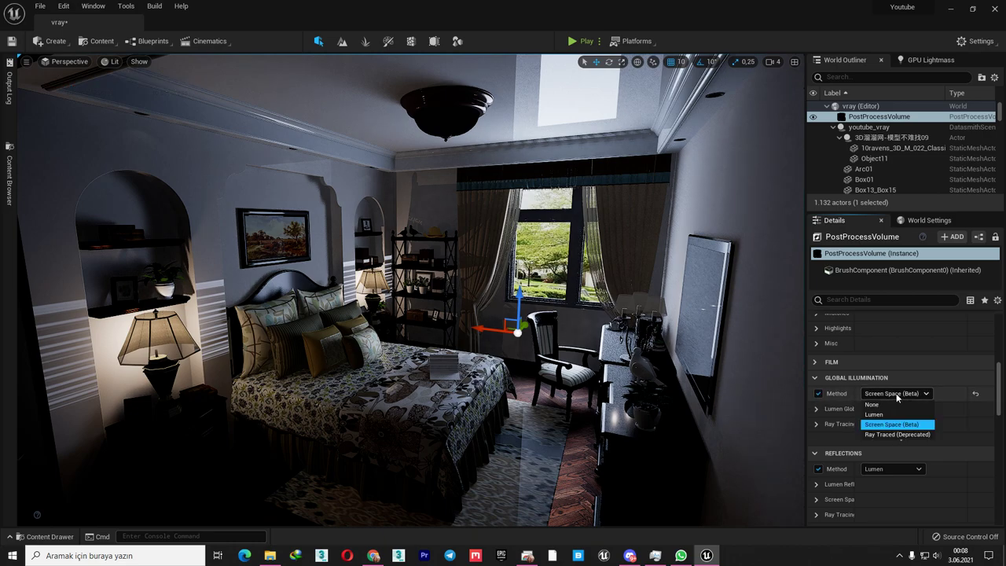
left_click(895, 404)
left_click(896, 394)
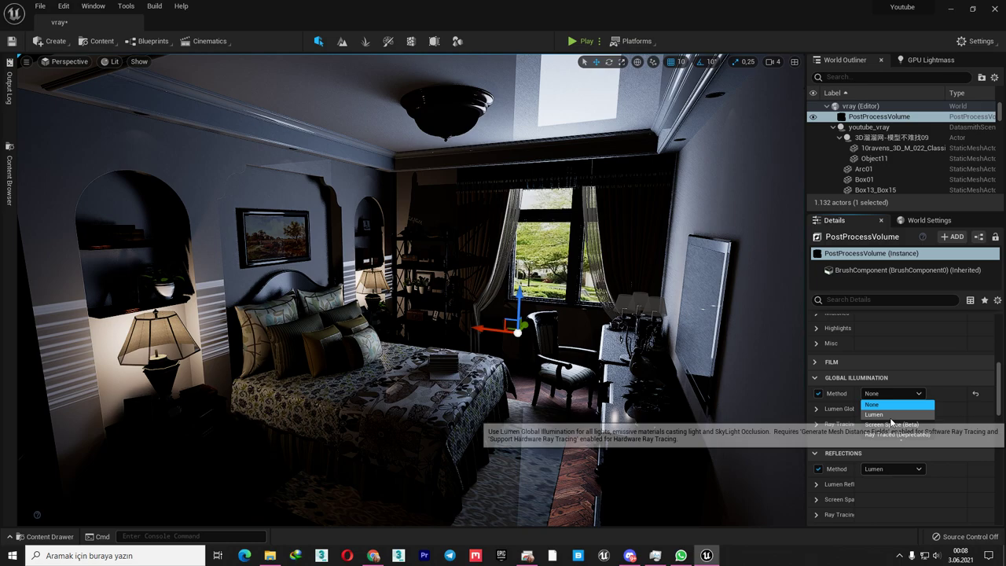
left_click(888, 422)
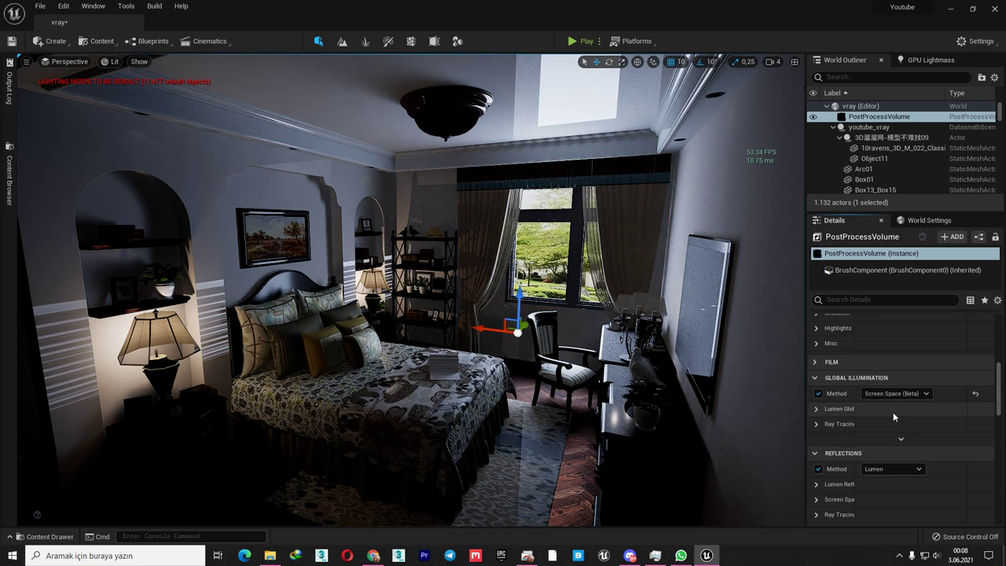
Switch global illumination to Ray Traced (Deprecated) and expand its Ray Tracing settings.
left_click(894, 393)
left_click(891, 435)
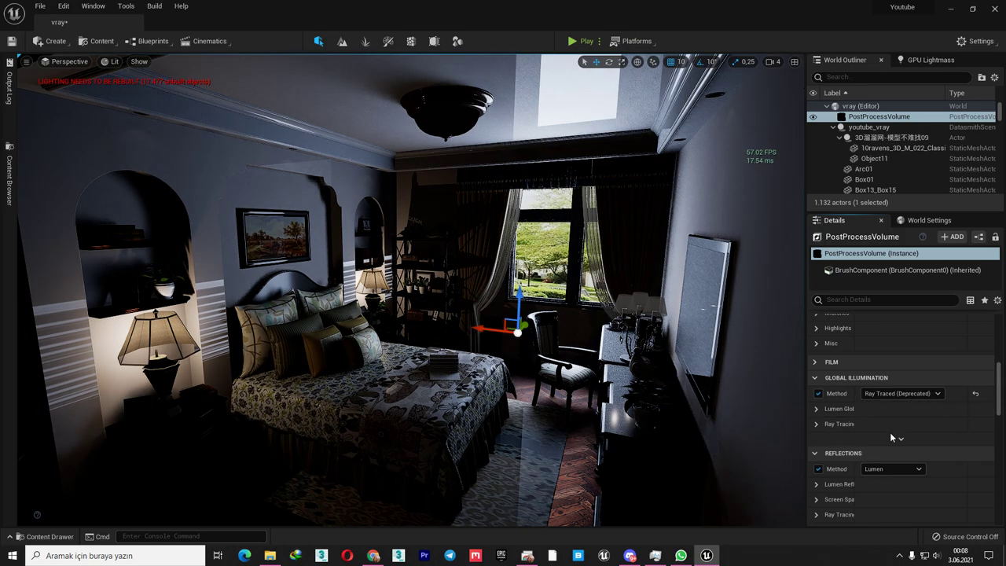
left_click(817, 424)
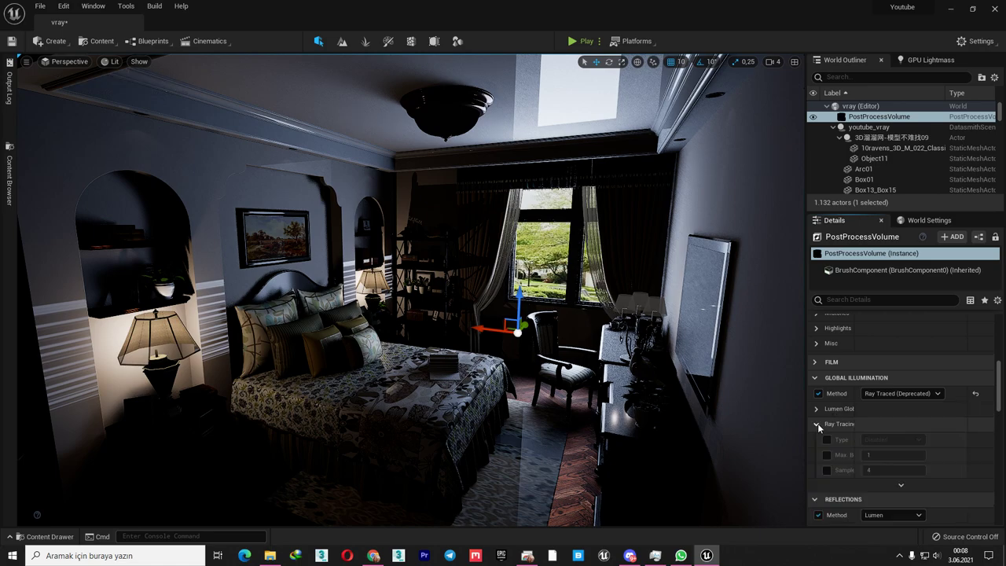
left_click(890, 439)
left_click(887, 475)
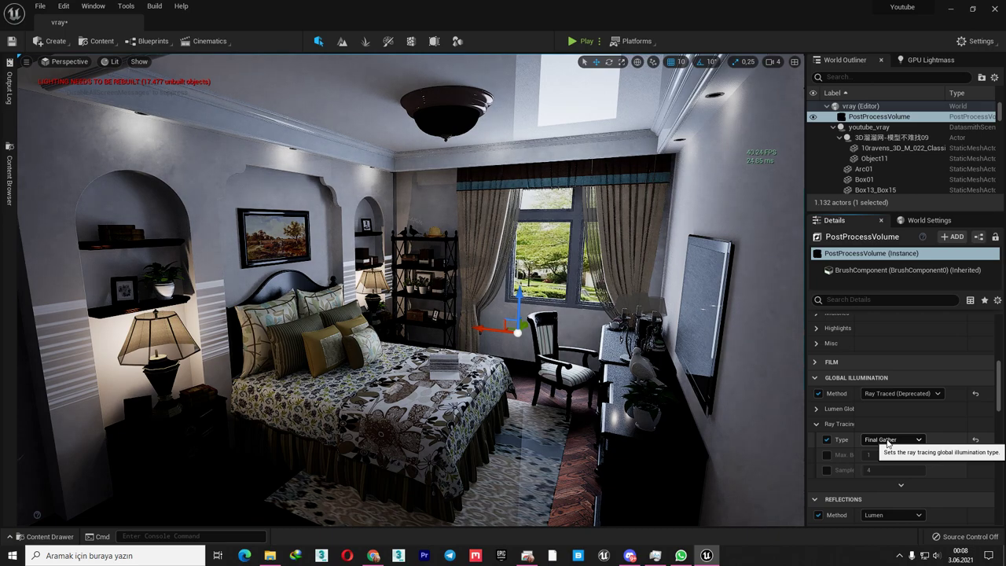
Set the ray-traced GI type to Brute Force and raise Max Bounces step by step to 5.
left_click(888, 441)
left_click(883, 465)
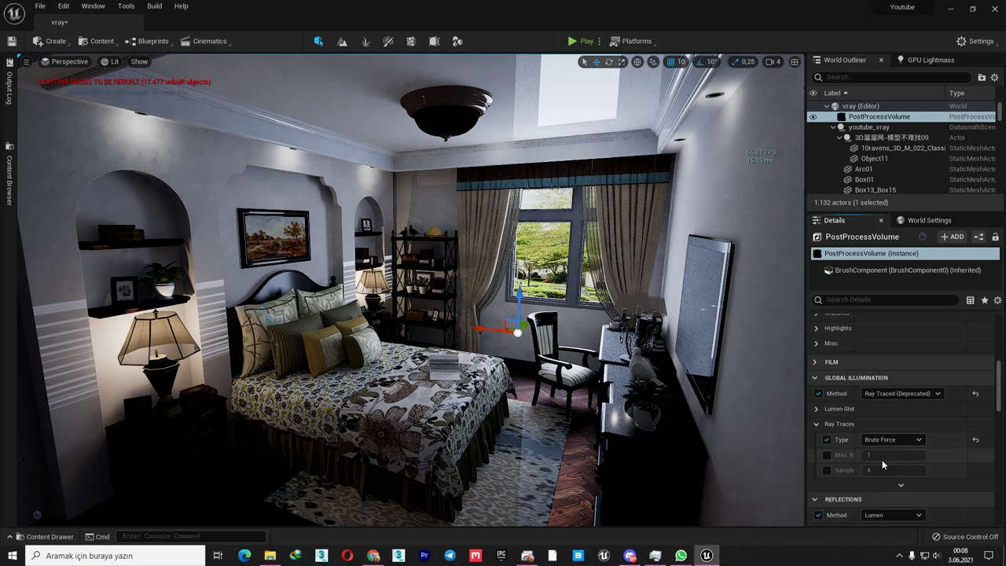
left_click(827, 455)
left_click(886, 456)
type("2")
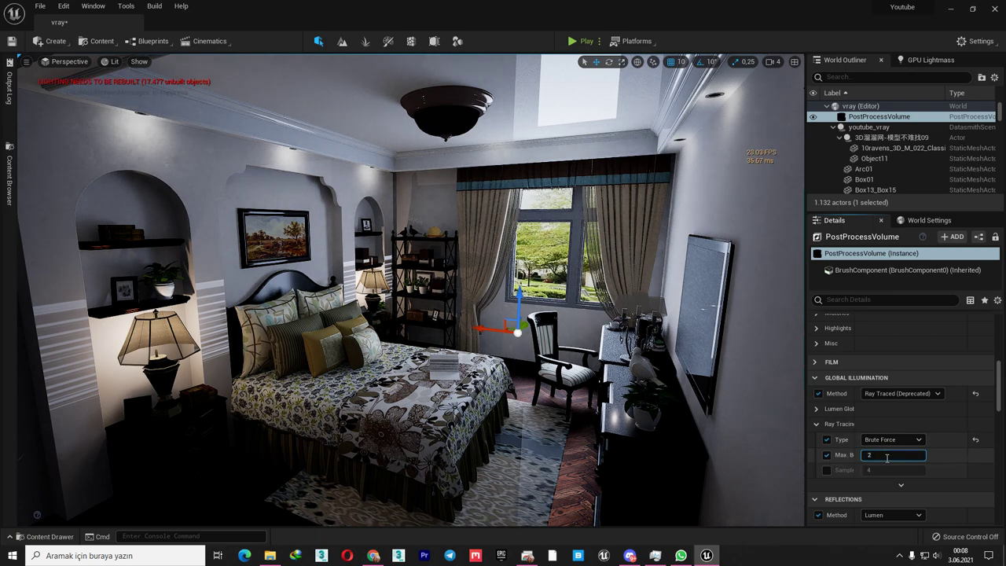
key("Return")
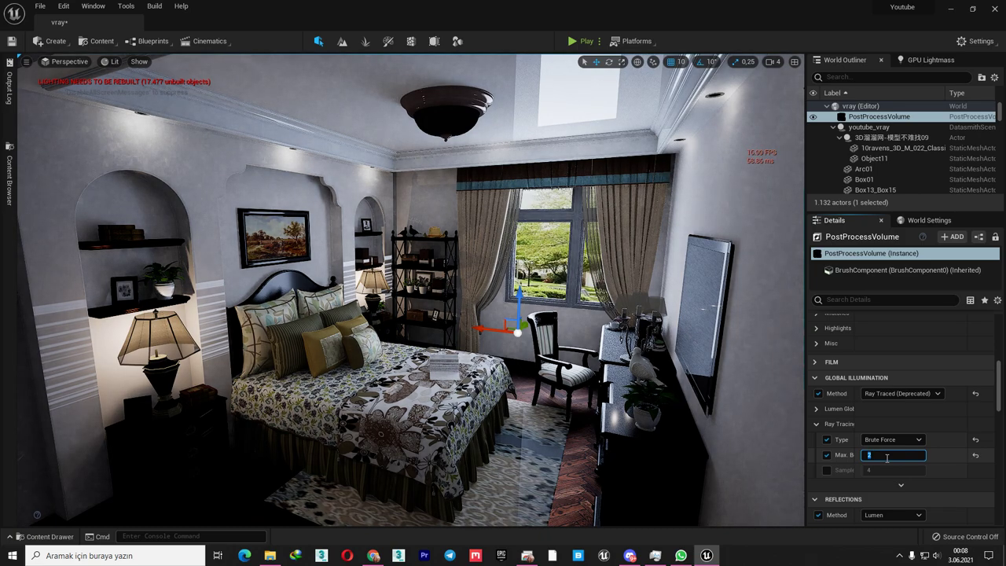
type("3")
key("Return")
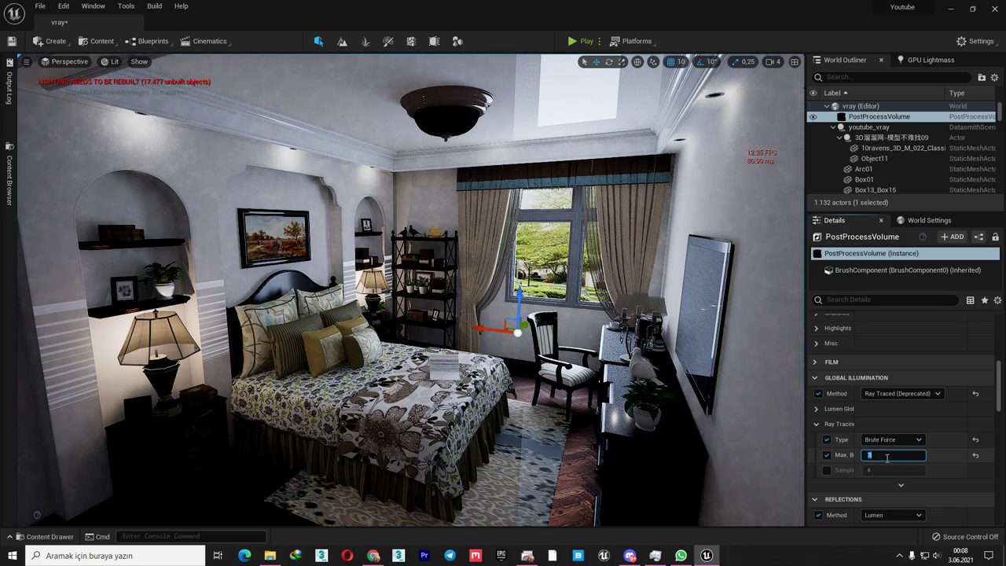
type("4")
type("1")
key("Return")
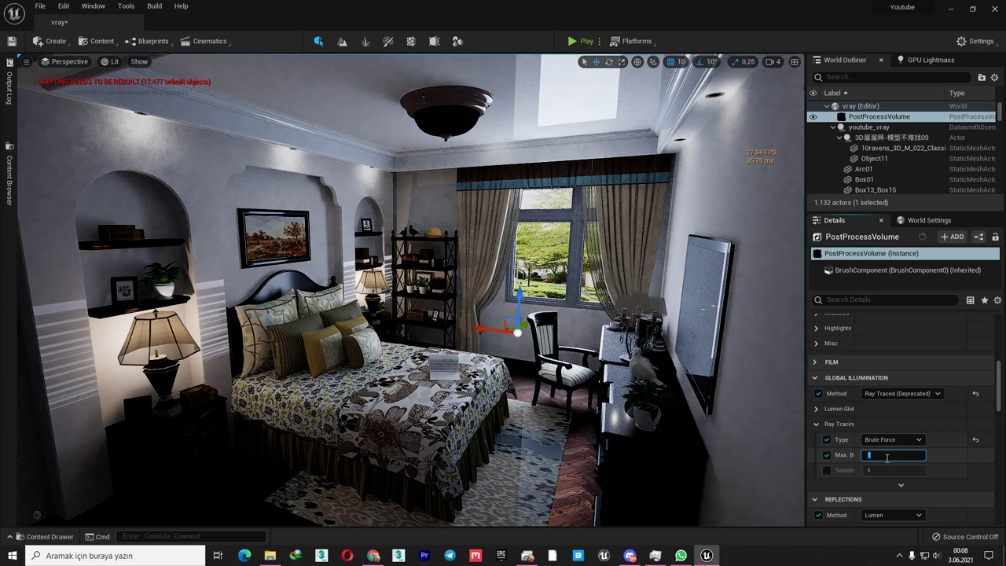
type("5")
key("Return")
Enable the ray-traced GI Samples override and change its sample count, trying 16.
left_click(826, 470)
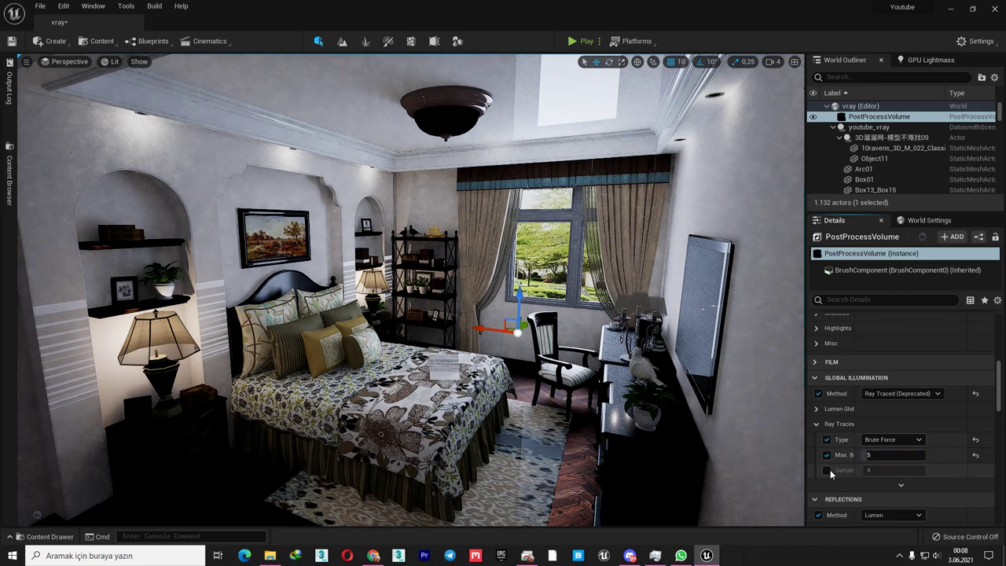
left_click(897, 470)
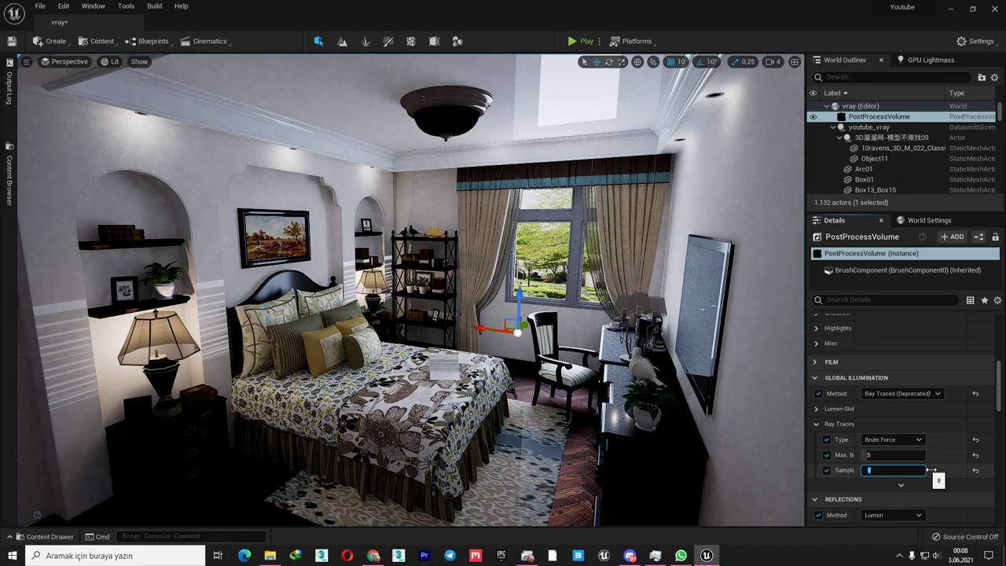
type("16")
key("Return")
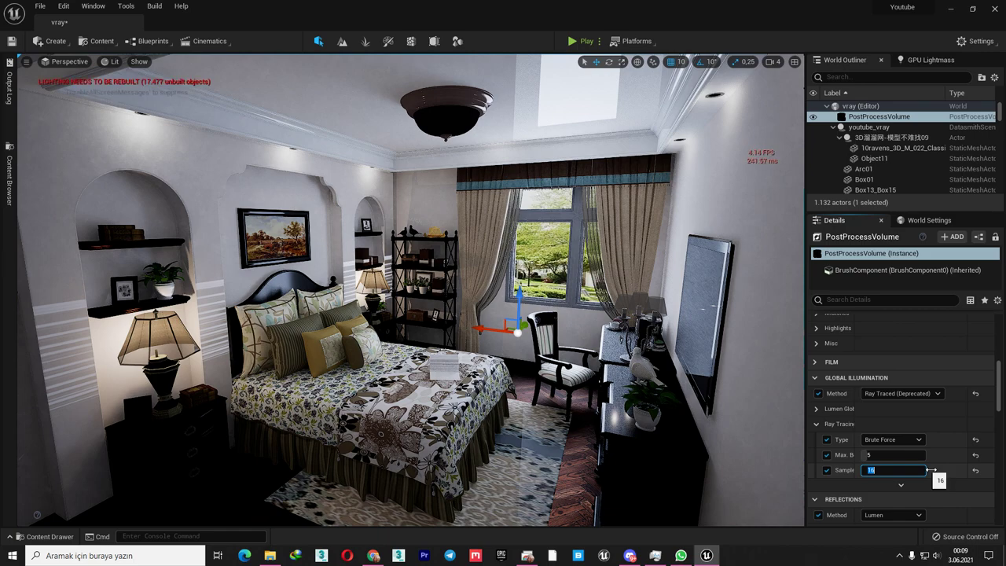
type("1")
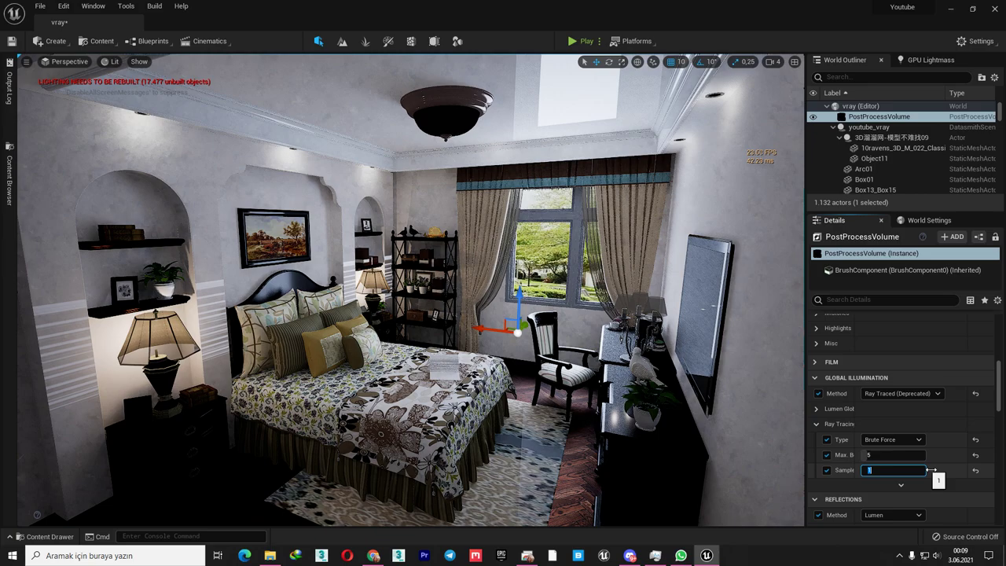
Leave the Max Bounces override off and switch global illumination back to Lumen.
left_click(826, 456)
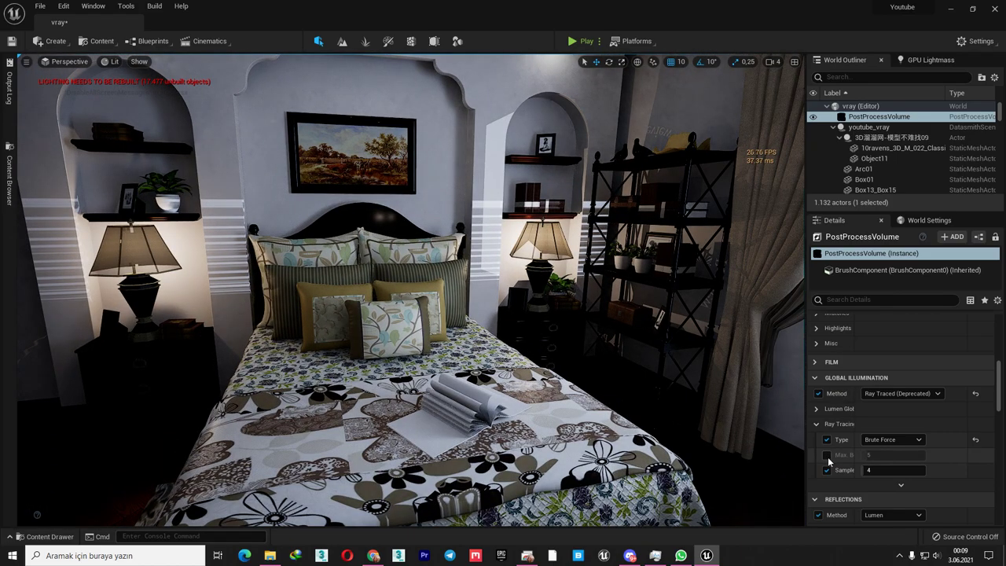
left_click(828, 457)
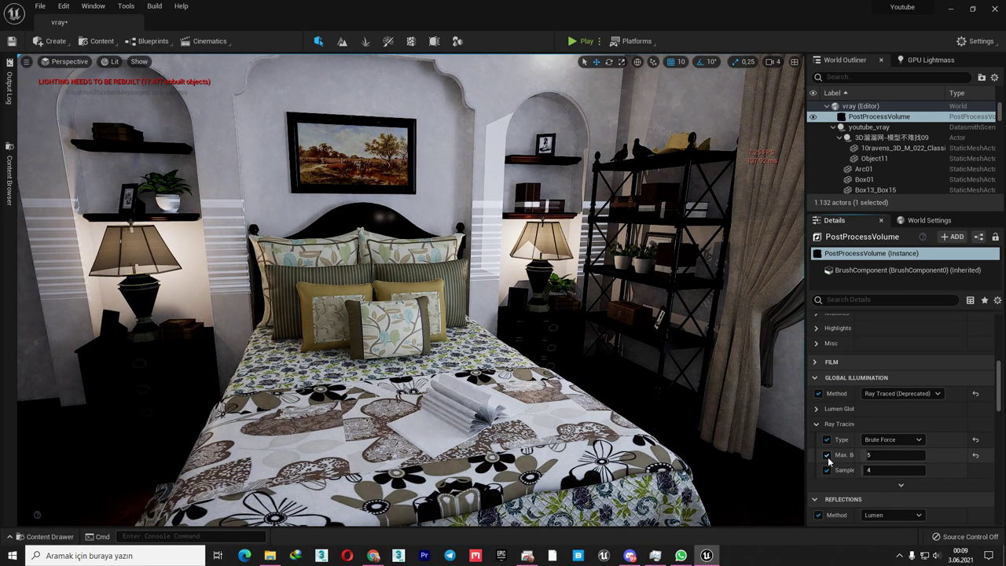
left_click(827, 456)
left_click(891, 395)
left_click(891, 416)
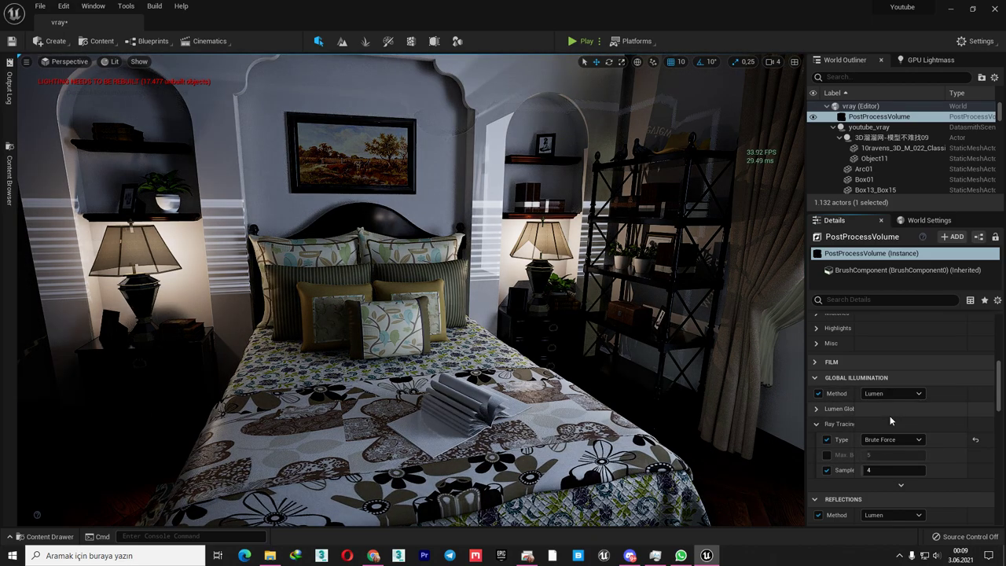
Override Lumen Final Gather quality to 2.0.
left_click(816, 424)
left_click(817, 409)
left_click(827, 423)
left_click_drag(867, 425, 905, 425)
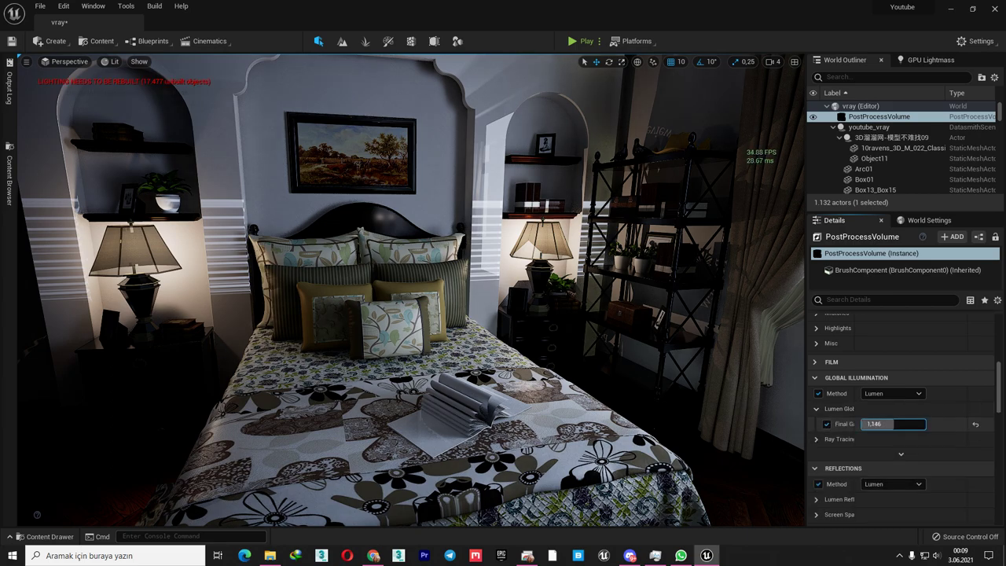
left_click(817, 409)
Raise Indirect Lighting Intensity to 4.0, compare the room, then leave its override off.
left_click(902, 440)
left_click(818, 460)
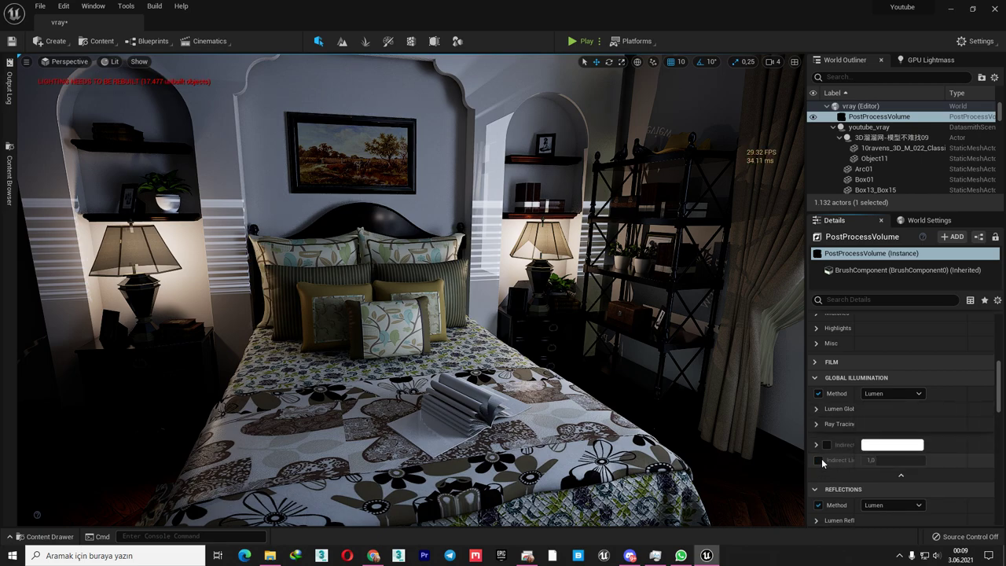
left_click_drag(894, 466, 944, 466)
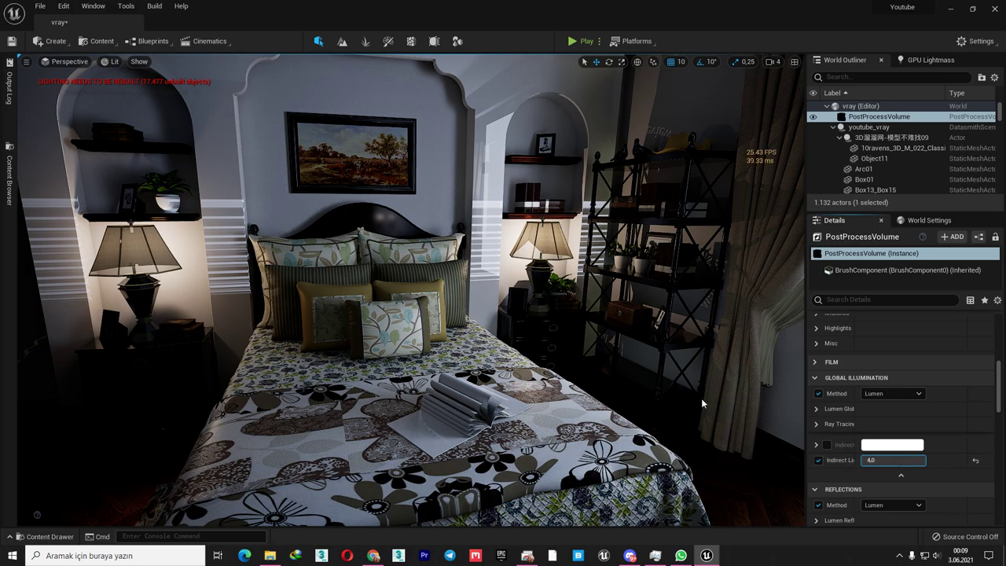
left_click_drag(409, 291, 370, 330)
left_click(819, 461)
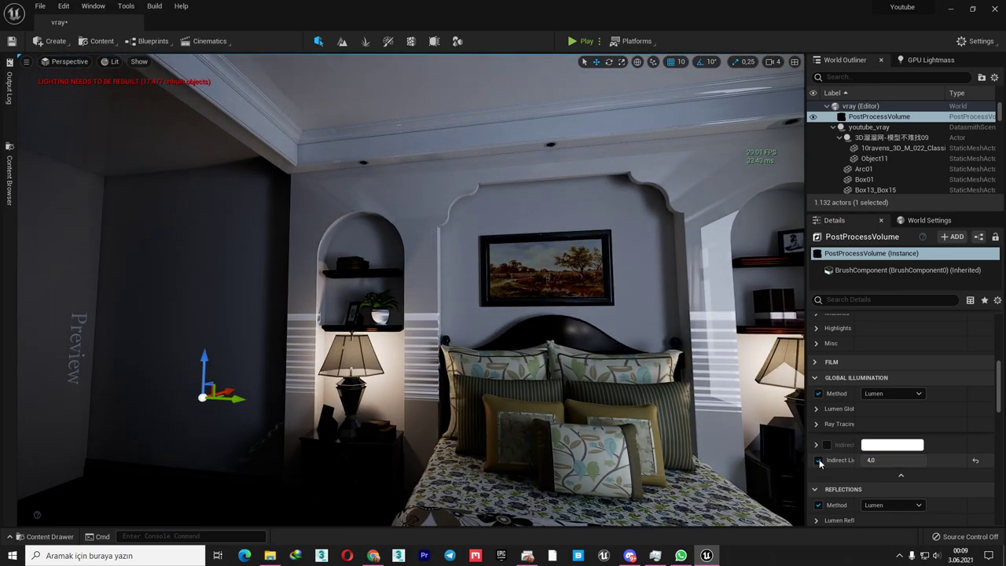
left_click(819, 462)
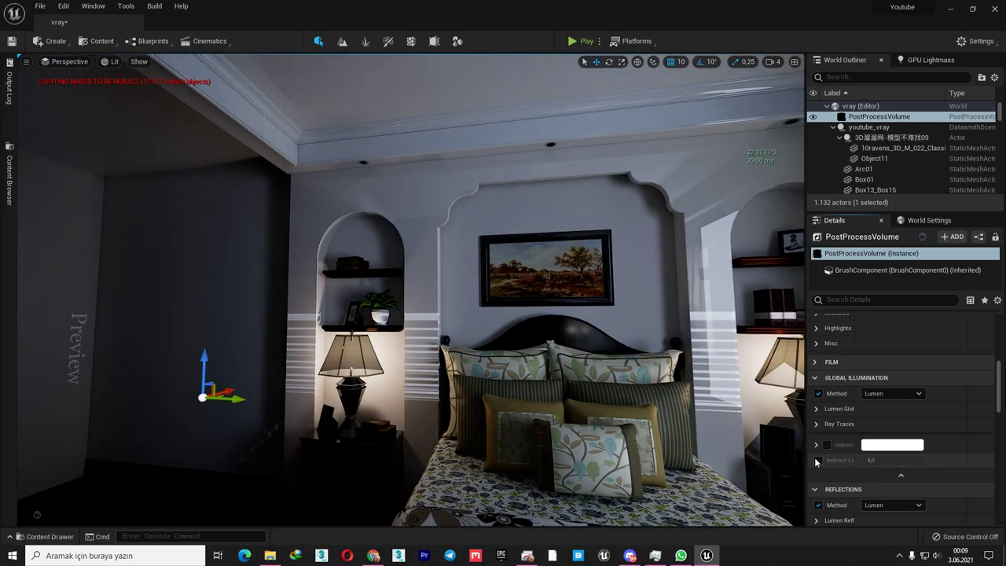
right_click_drag(393, 315, 589, 314)
right_click_drag(550, 353, 620, 384)
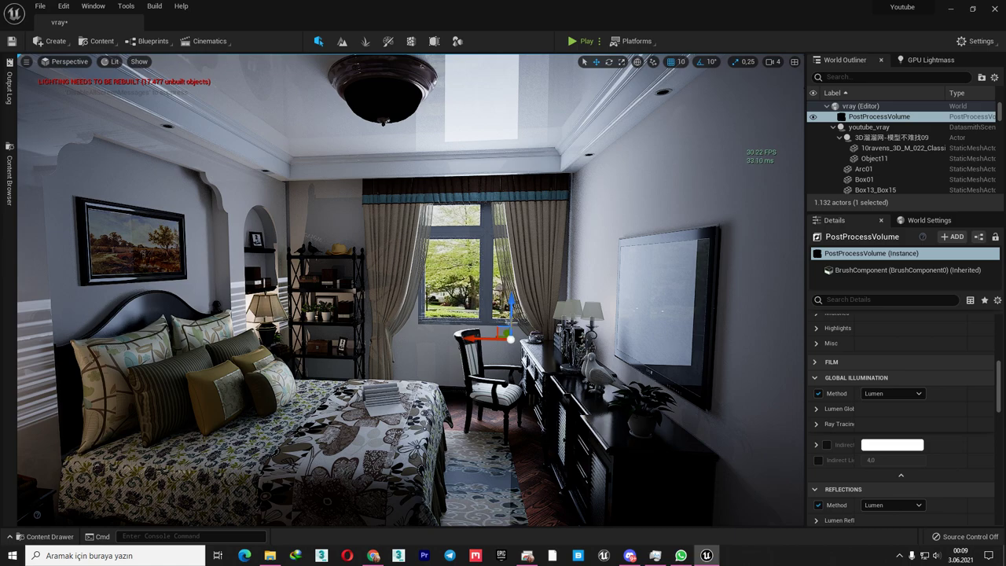
scroll(855, 476, "down", 1)
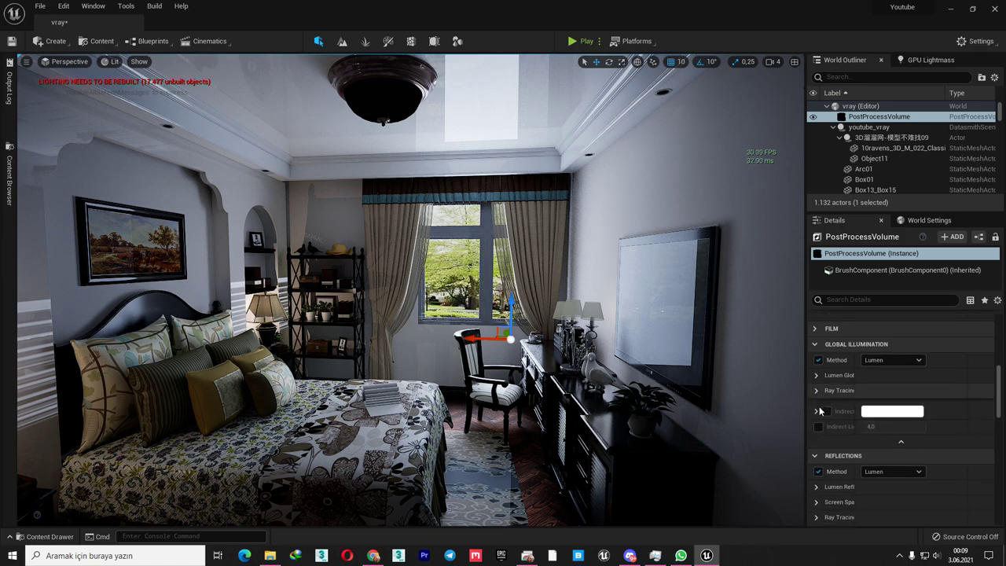
Switch the reflection method to Ray Traced (Deprecated).
scroll(823, 408, "down", 2)
left_click(889, 404)
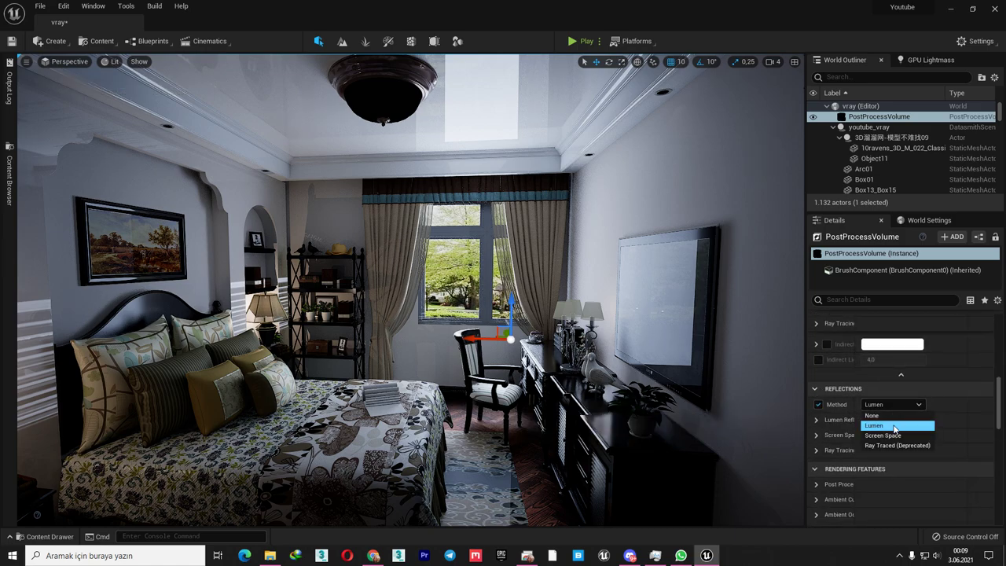
key("Escape")
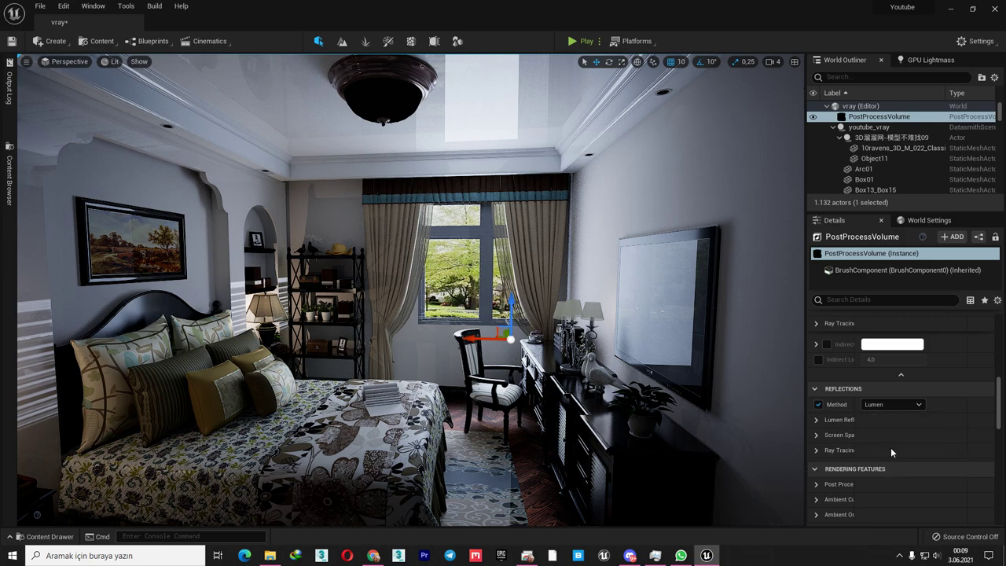
left_click(918, 404)
left_click(918, 414)
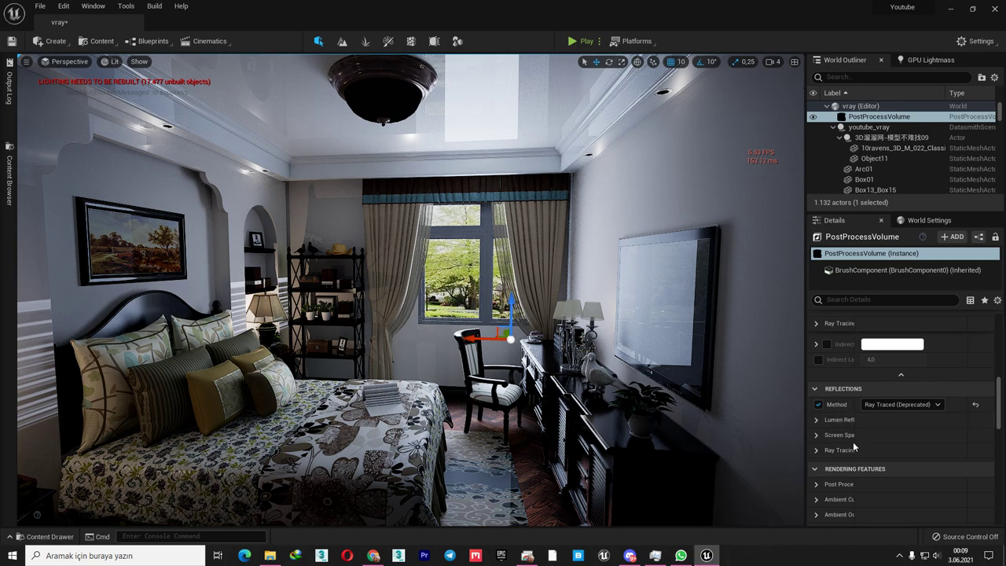
Turn off the ray-traced reflection Samples, Max Bounces and Max Roughness overrides.
left_click(816, 450)
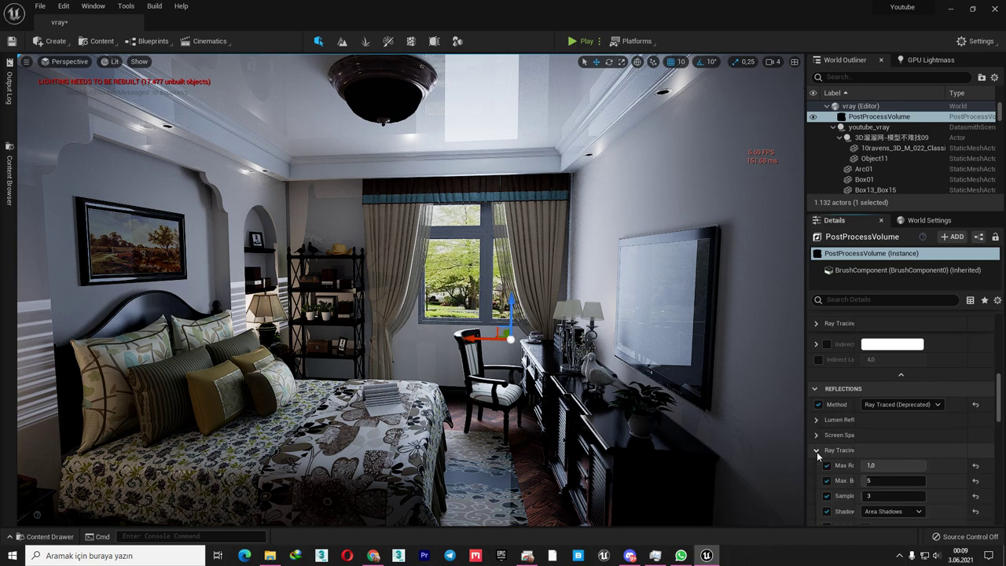
scroll(830, 446, "down", 1)
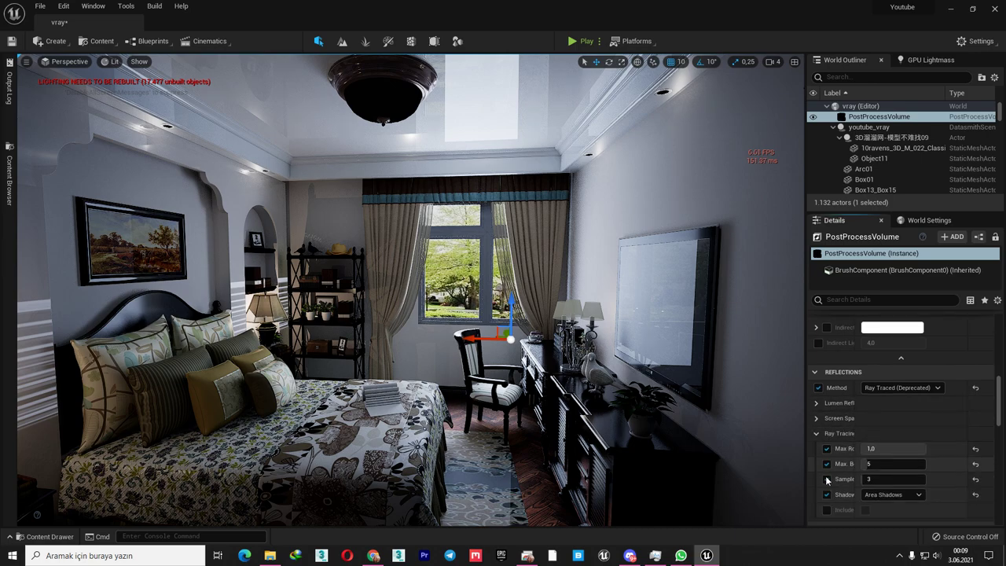
left_click(826, 479)
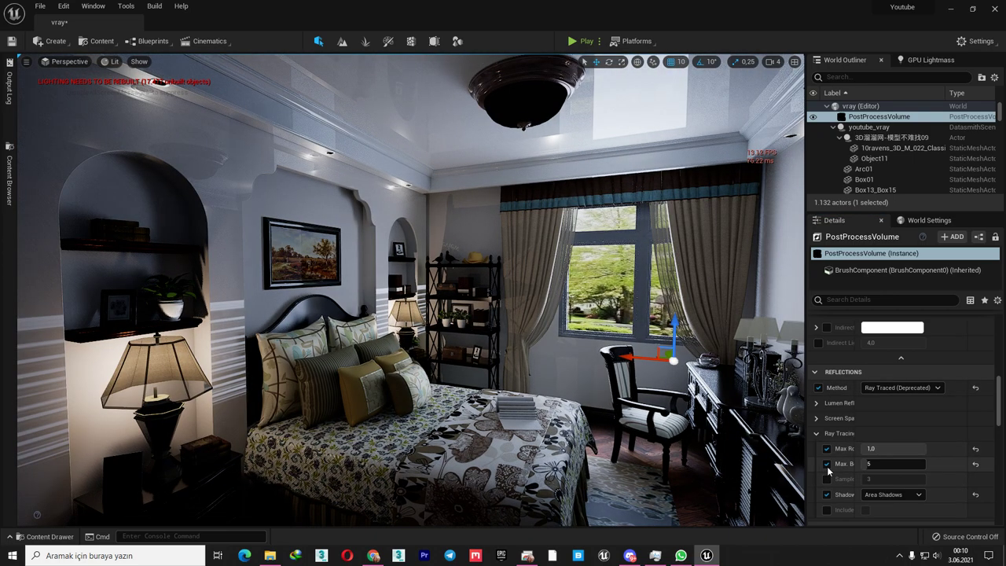
left_click(826, 464)
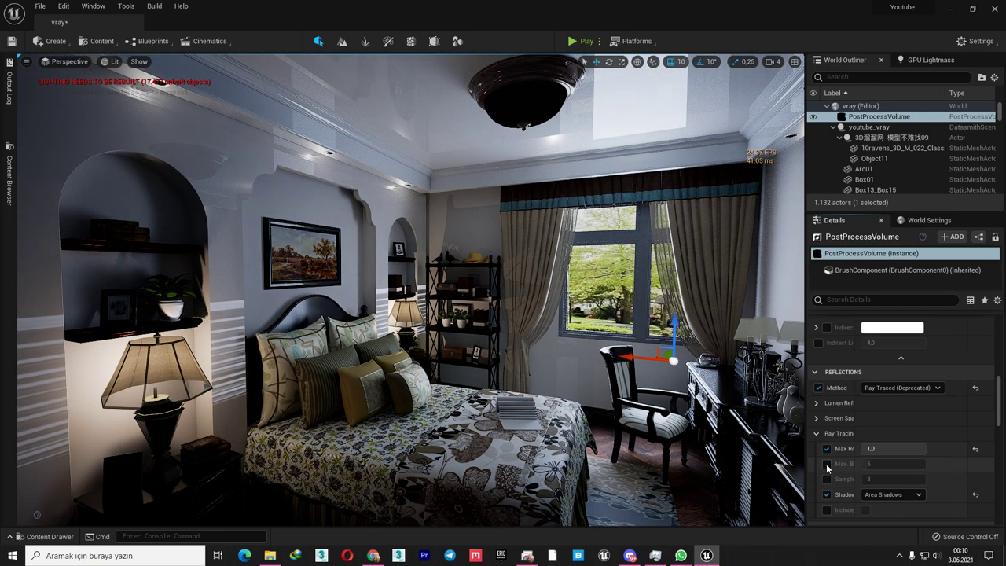
left_click(826, 448)
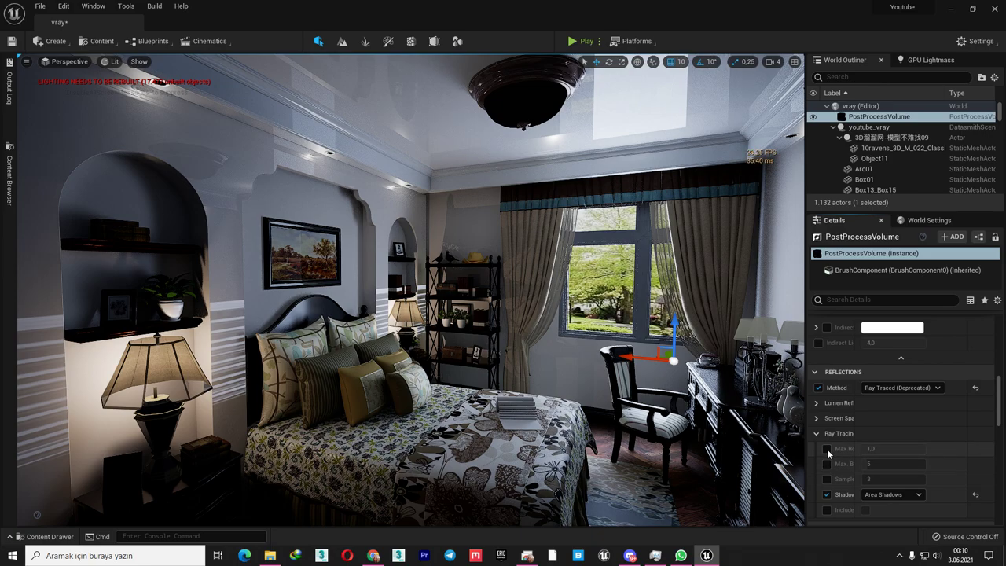
left_click_drag(673, 353, 681, 377)
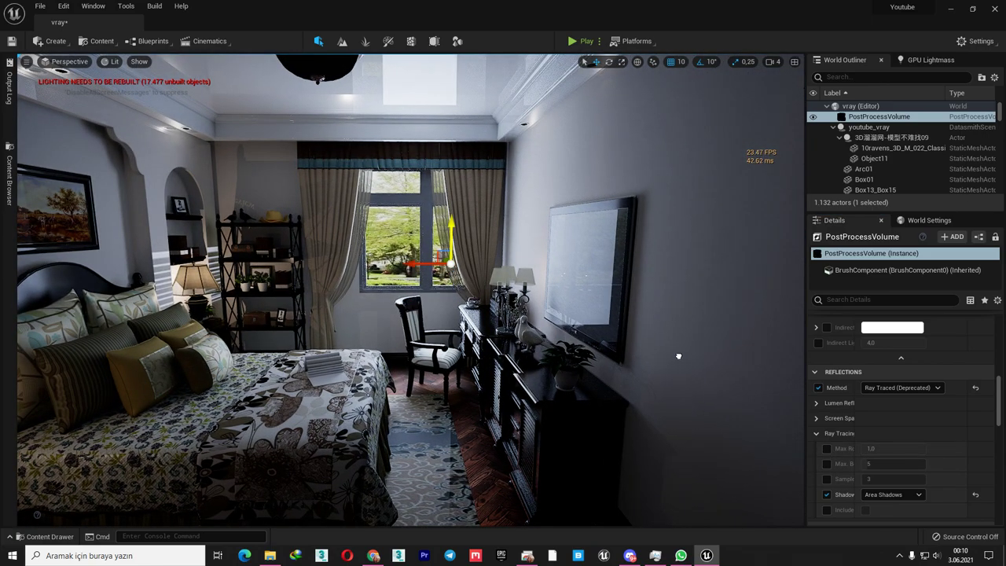
Toggle the reflection Shadows override on and off, comparing the plant pot on the dresser.
left_click(827, 495)
mouse_move(676, 369)
left_mouse_down()
mouse_move(672, 408)
mouse_move(692, 377)
mouse_move(760, 478)
left_mouse_up()
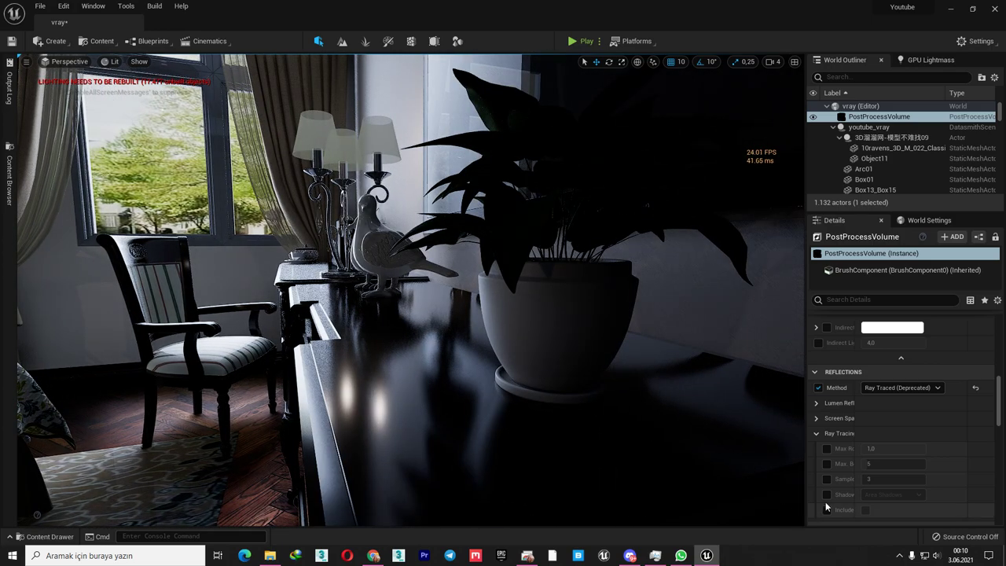
left_click(827, 496)
left_click(827, 496)
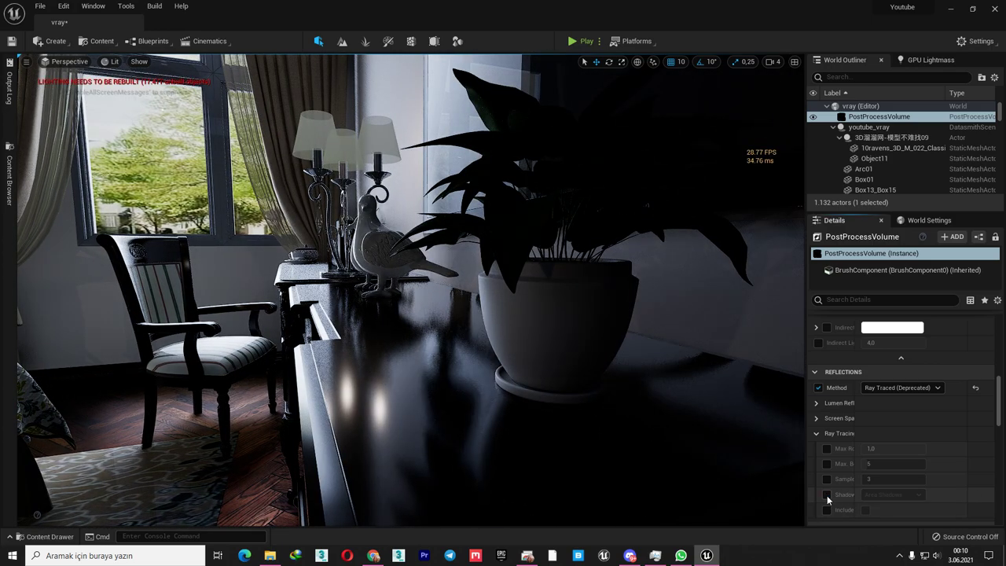
left_click(827, 496)
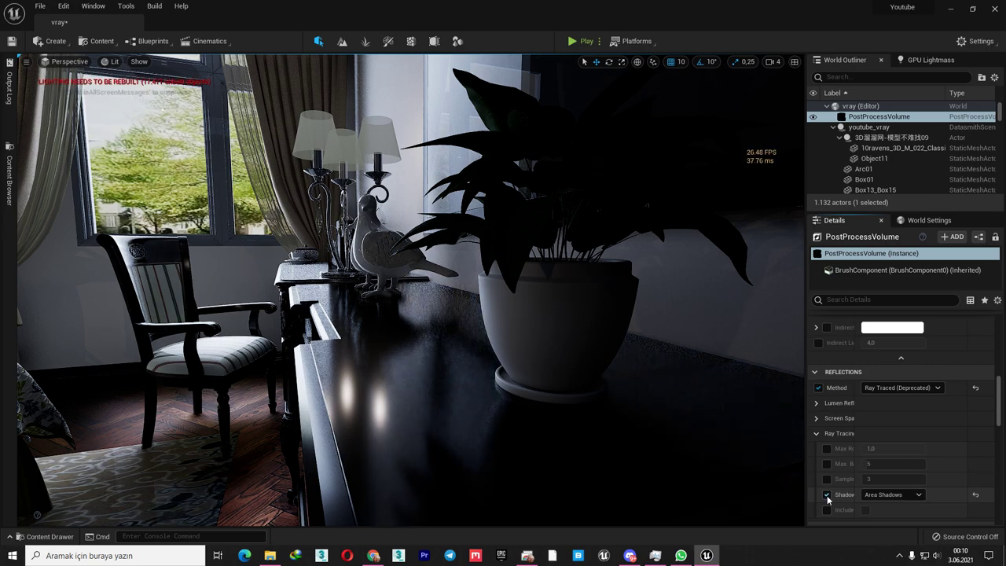
Try reflection Samples and Max Bounces overrides, uncheck all overrides, and return reflections to Lumen.
left_click(827, 478)
left_click(827, 464)
type("8")
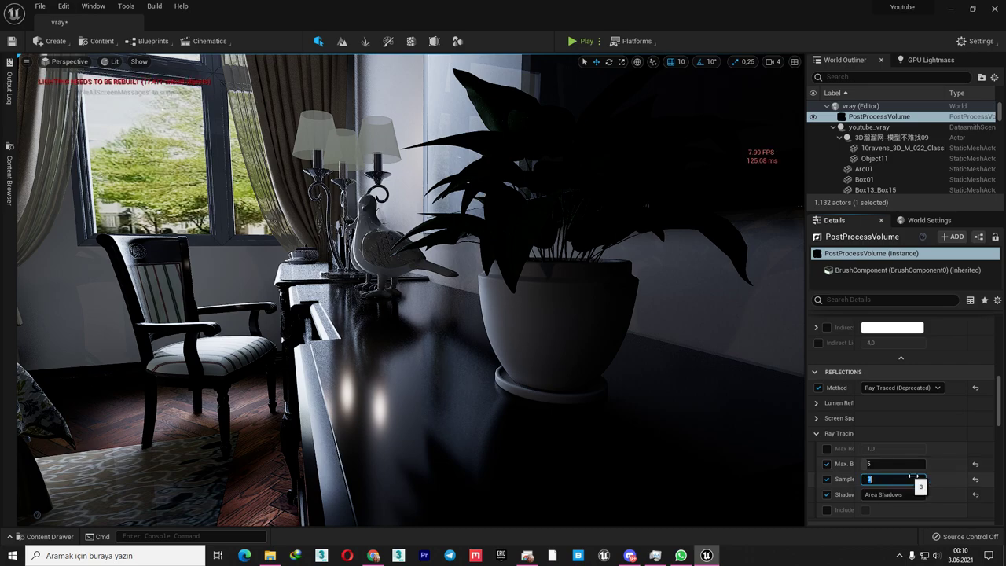
left_click(825, 478)
left_click(826, 464)
left_click(826, 495)
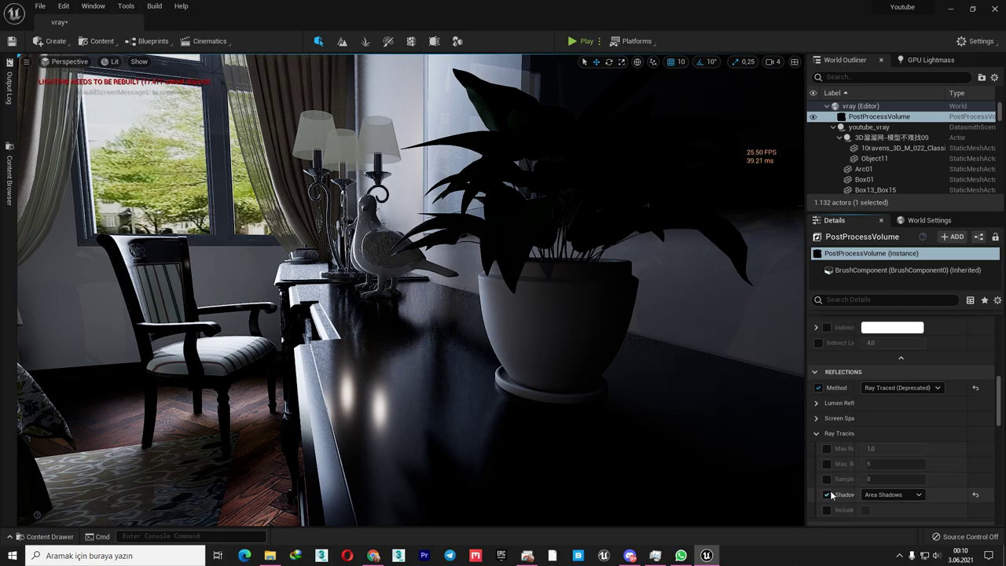
left_click(902, 388)
left_click(897, 410)
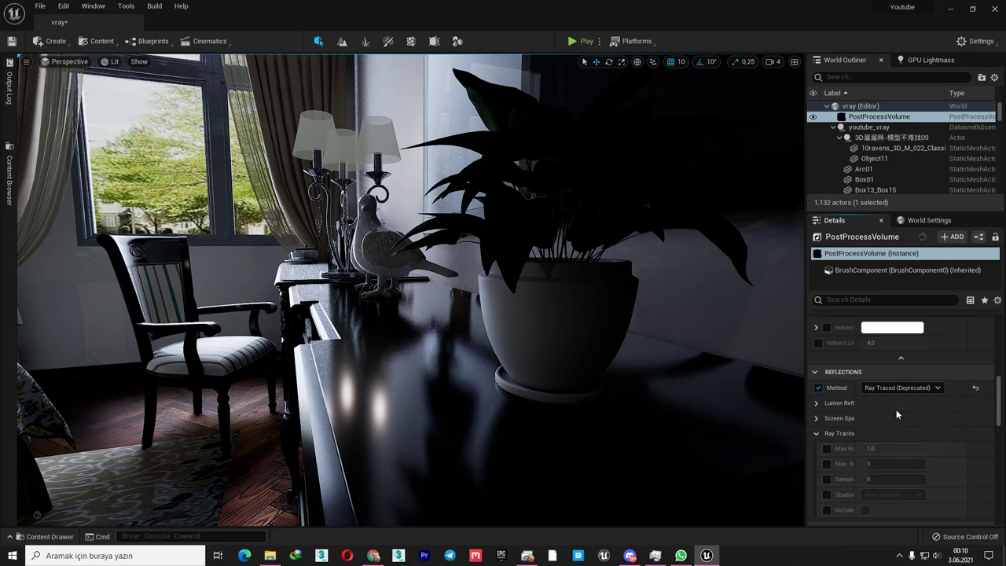
mouse_move(475, 139)
right_mouse_down()
mouse_move(633, 194)
mouse_move(319, 157)
right_mouse_up()
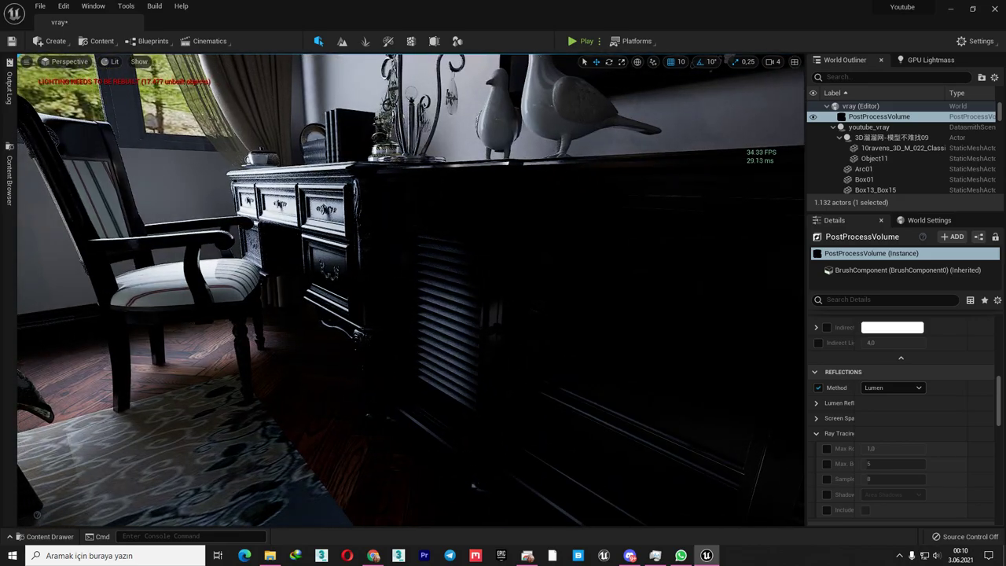
mouse_move(476, 139)
right_mouse_down()
mouse_move(551, 149)
mouse_move(483, 71)
right_mouse_up()
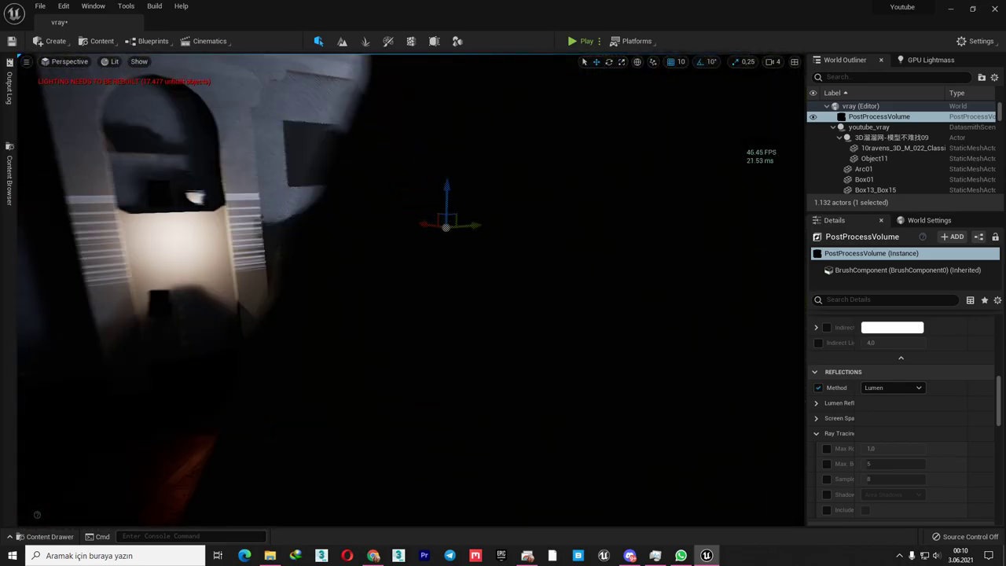